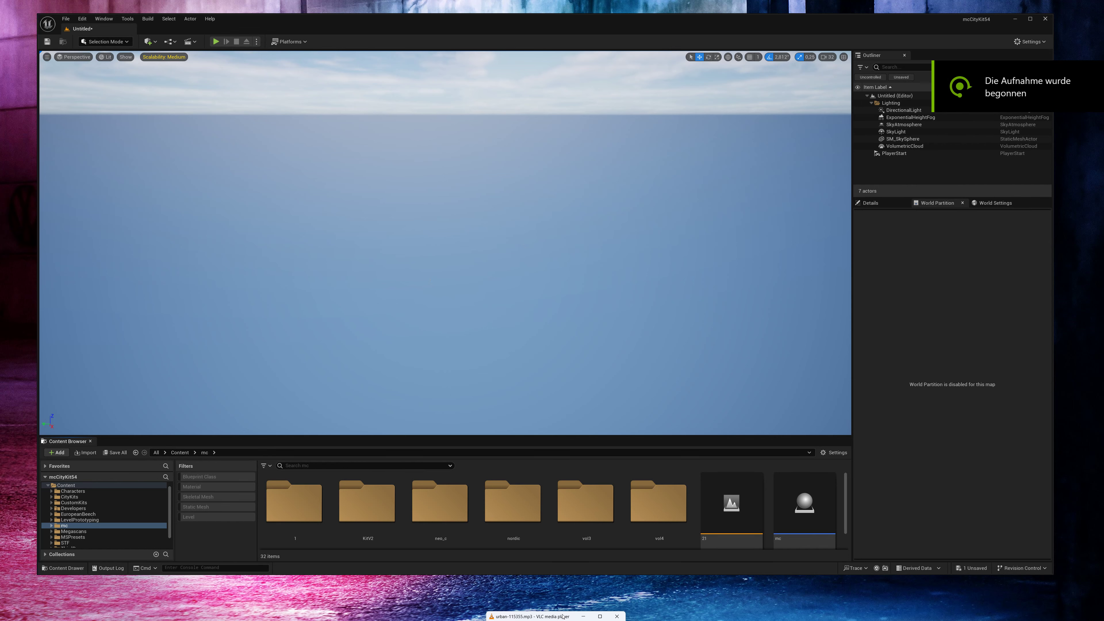
Step: Maximize the editor and switch to Landscape Mode
left_click(1029, 18)
left_click(59, 28)
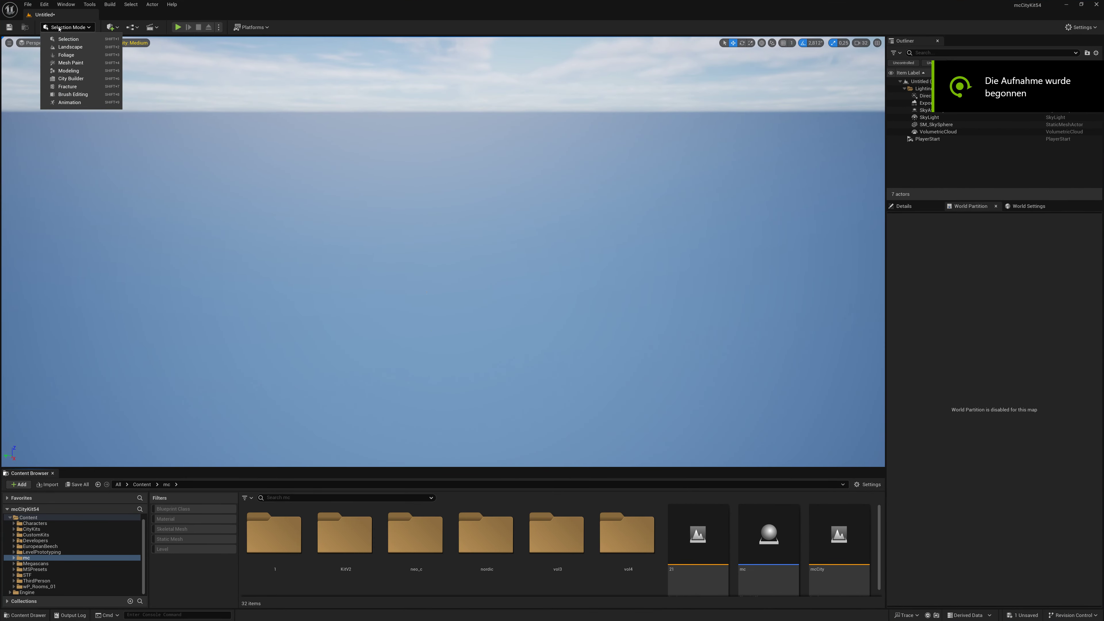
left_click(57, 48)
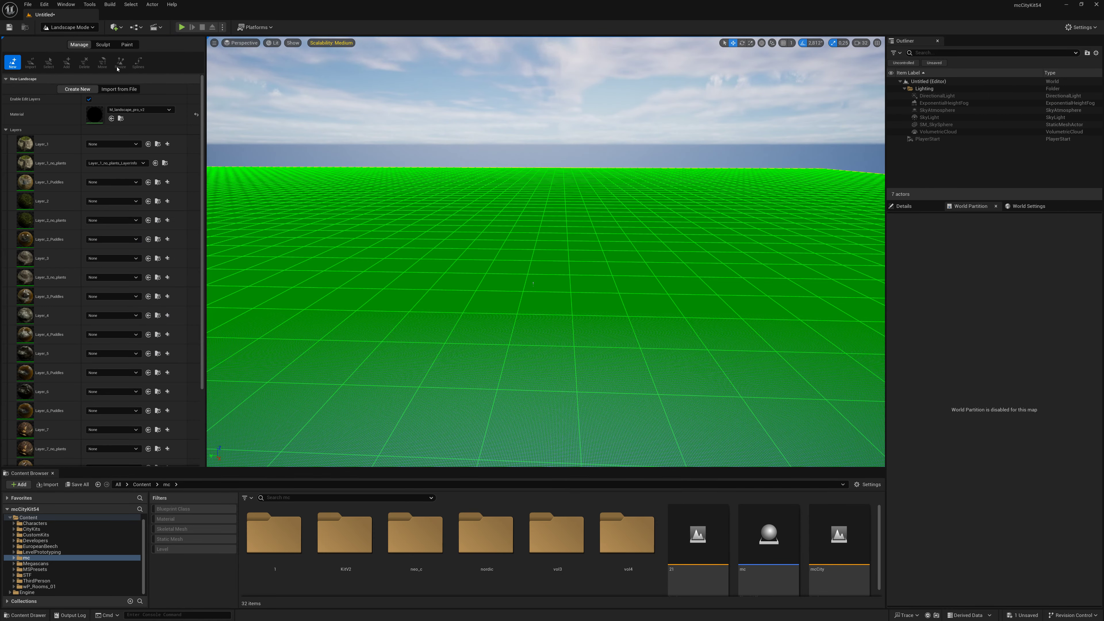
scroll(87, 391, "down", 5)
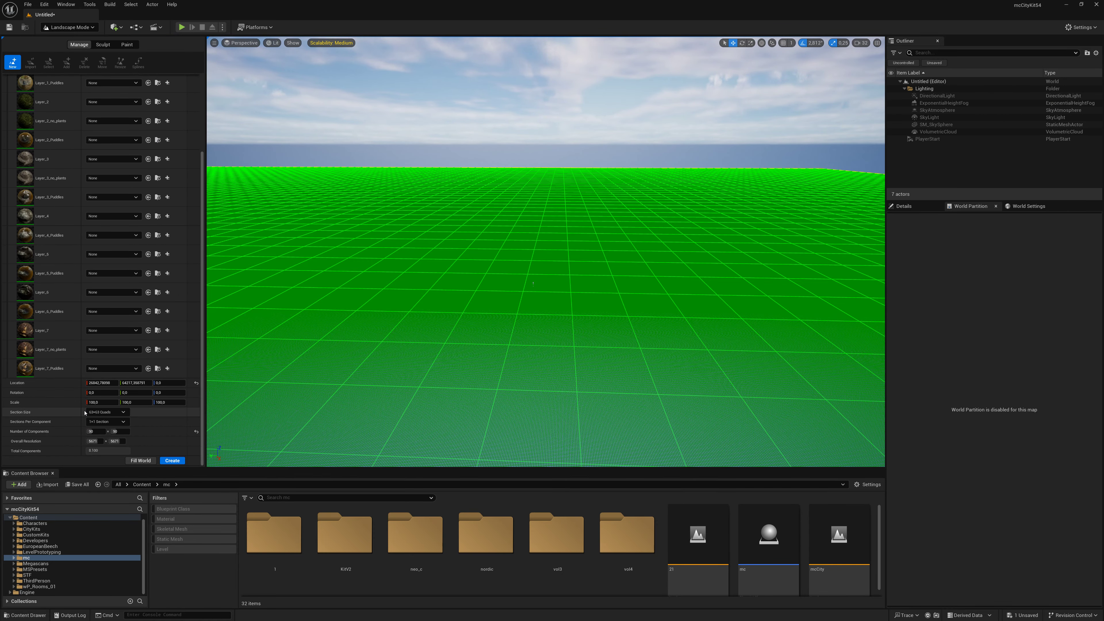
Step: Set the new landscape to 20 x 20 components and create it
left_click(96, 432)
type("2")
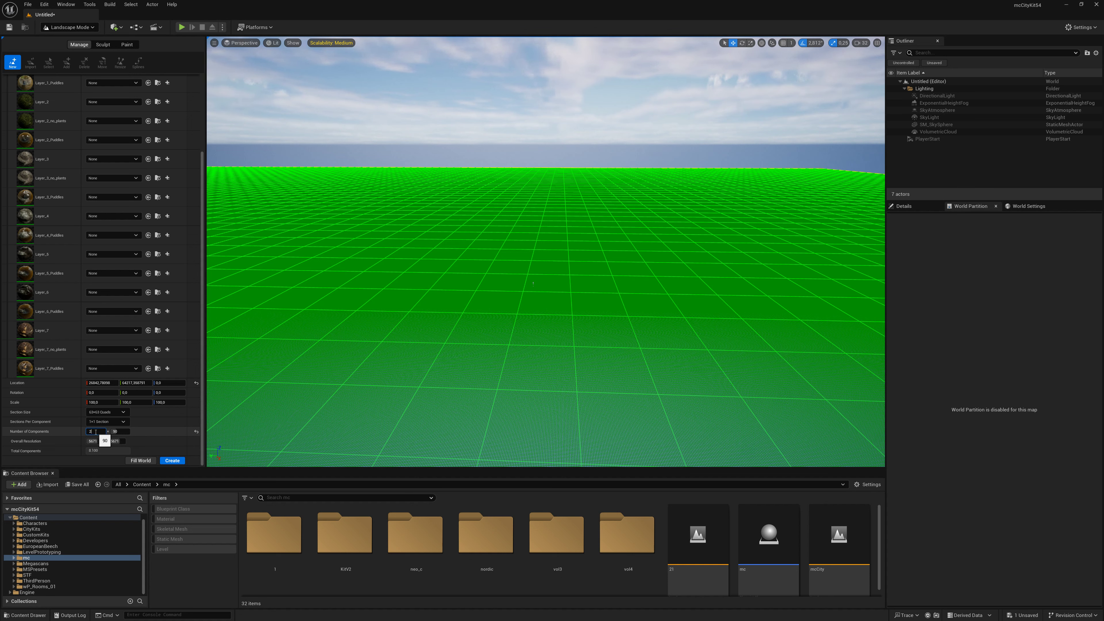
key("Tab")
type("0")
key("Return")
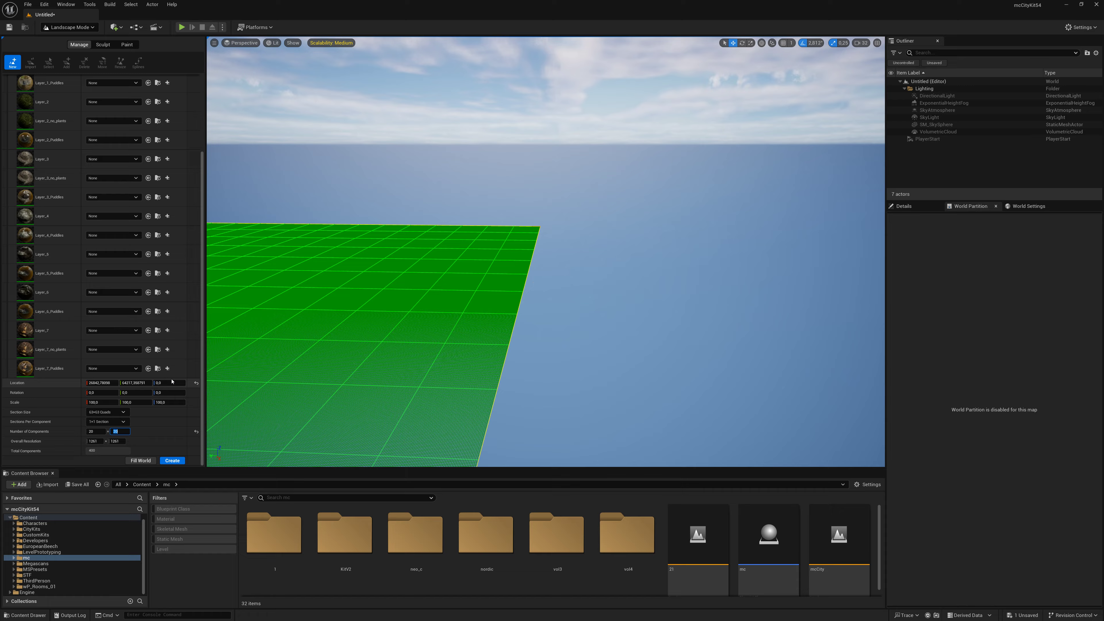
key("f")
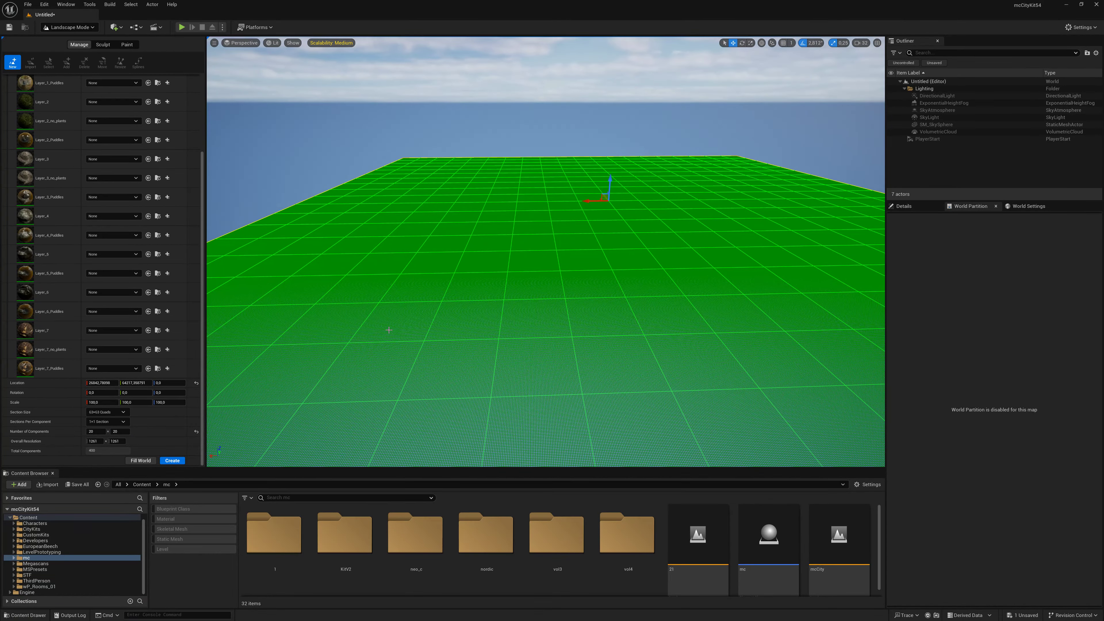
left_click(172, 459)
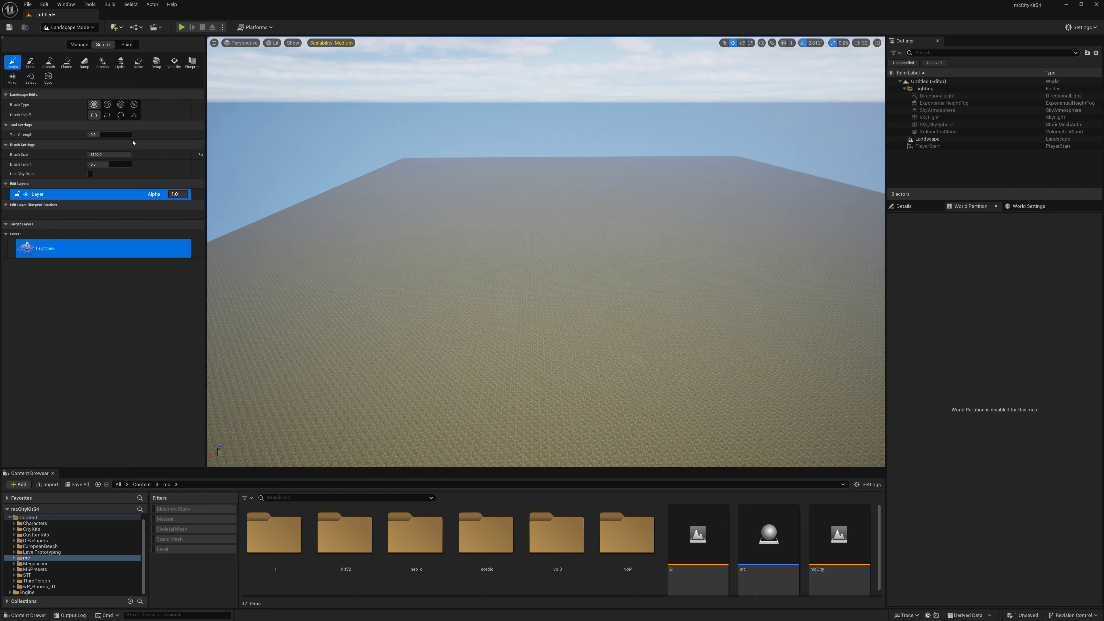
Step: Switch to City Builder Mode and add the SampleKit Default kit to the level
left_click(87, 27)
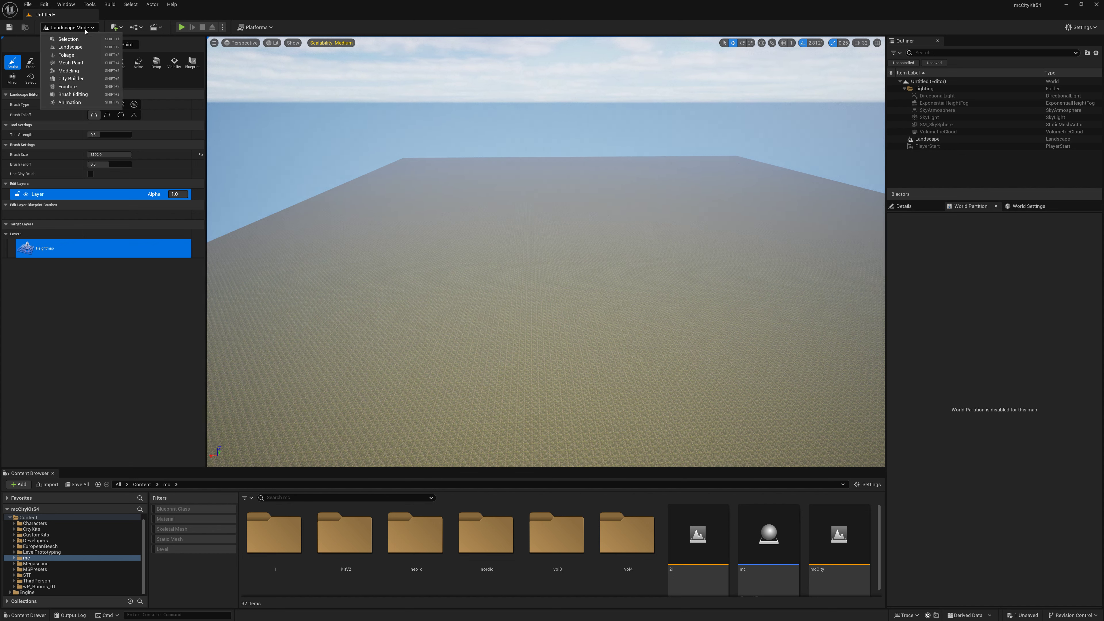
left_click(81, 78)
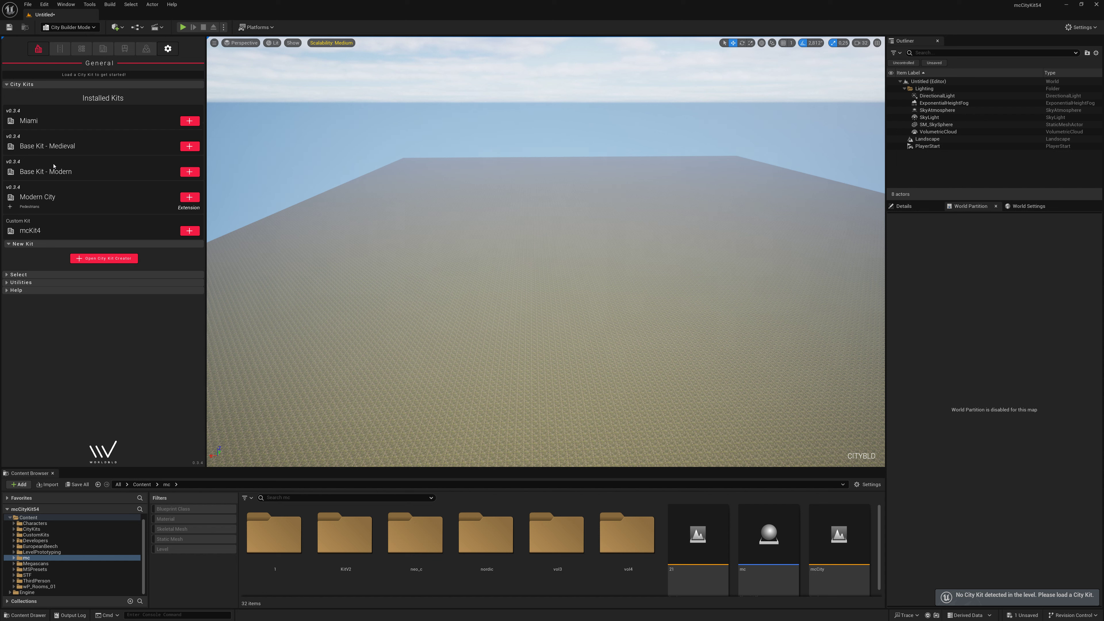
left_click(191, 173)
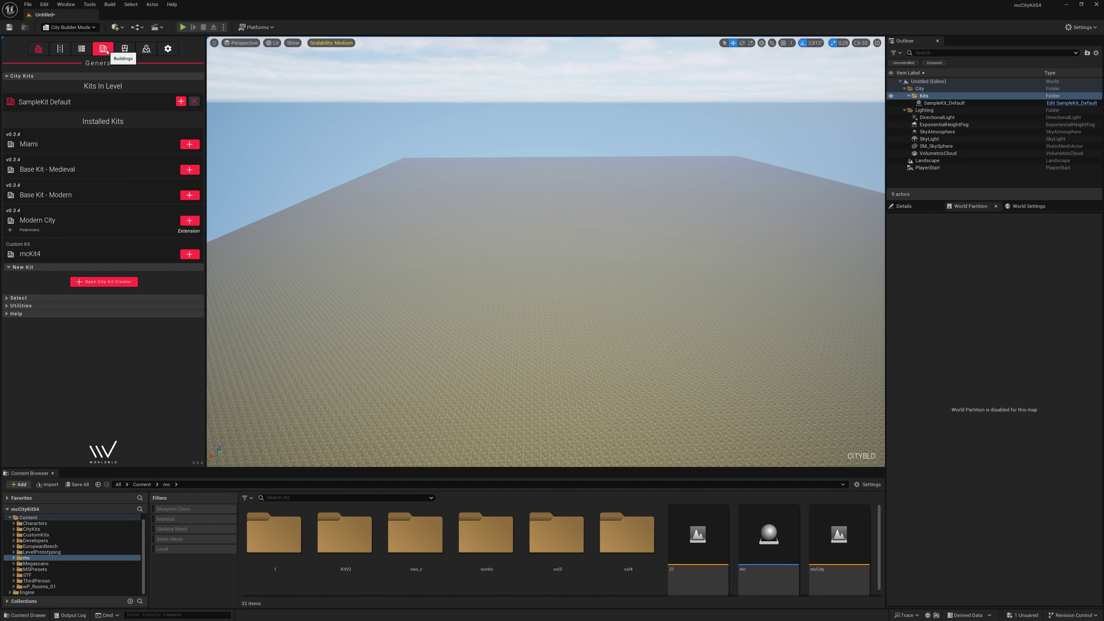
Step: Open the OpenStreetMap.org website from the World tab's OpenStreetMap link
left_click(150, 52)
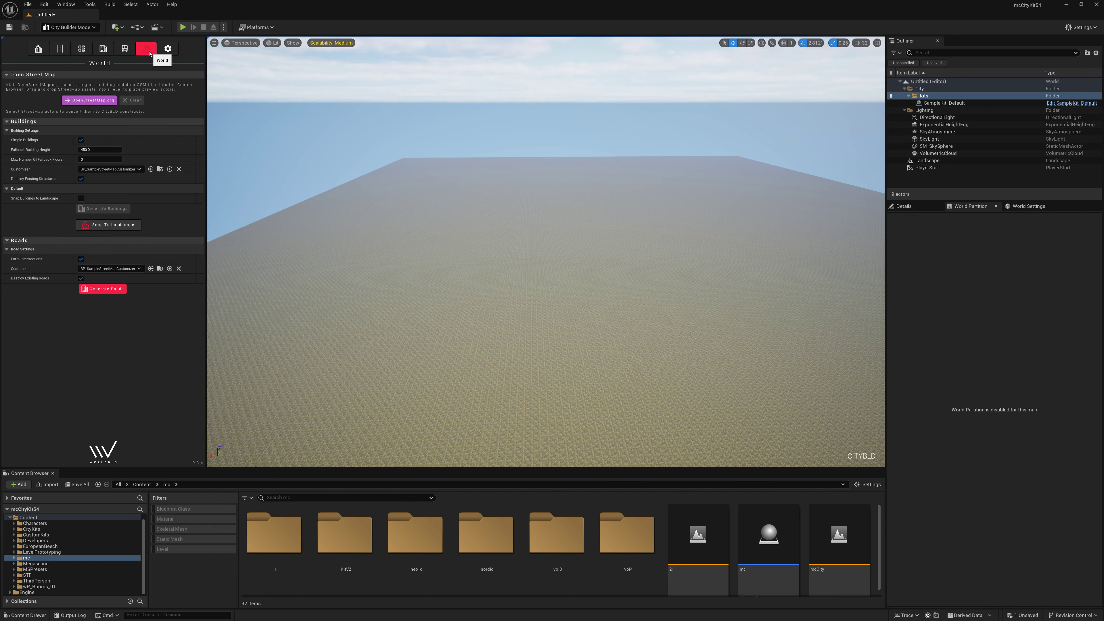
left_click(89, 100)
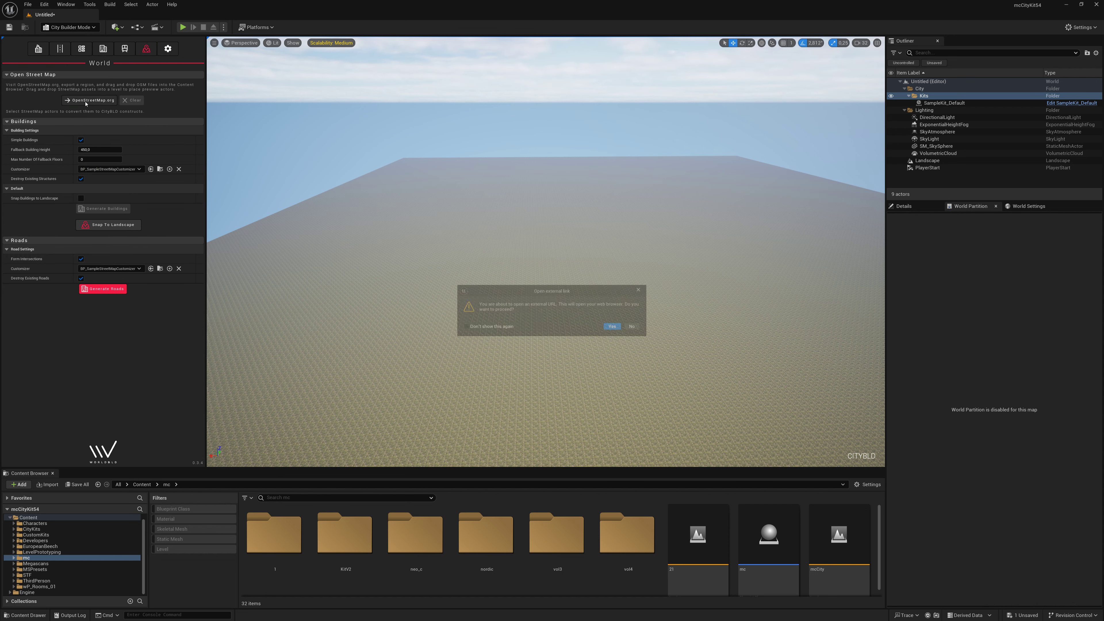
left_click(618, 329)
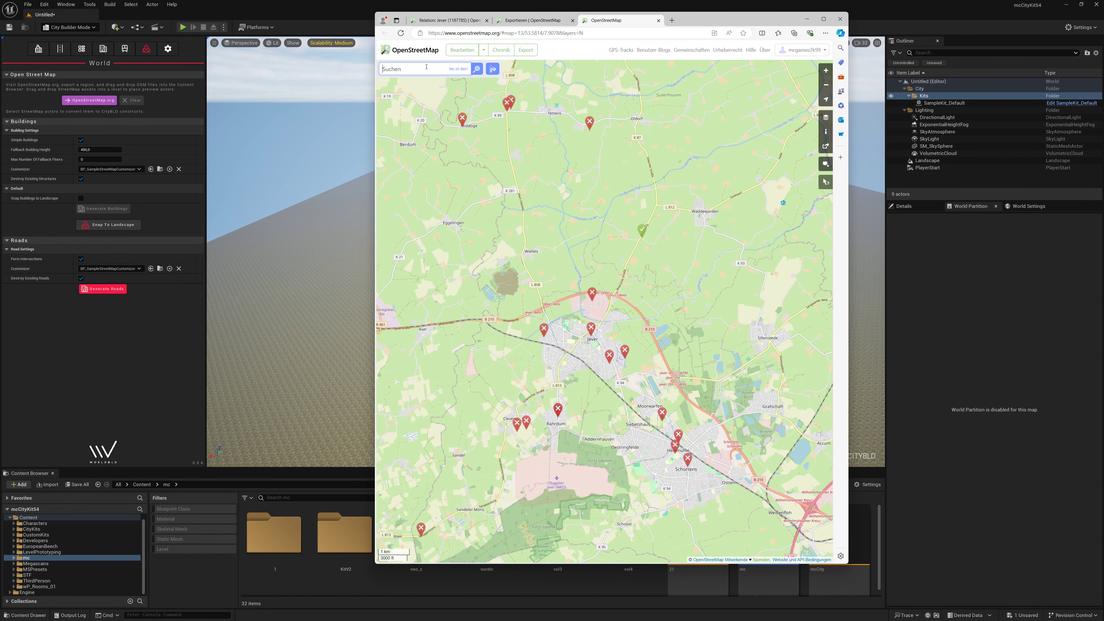
Step: Search OpenStreetMap for 'aurich' and open the Landkreis Aurich result
type("auric")
type("h")
key("Return")
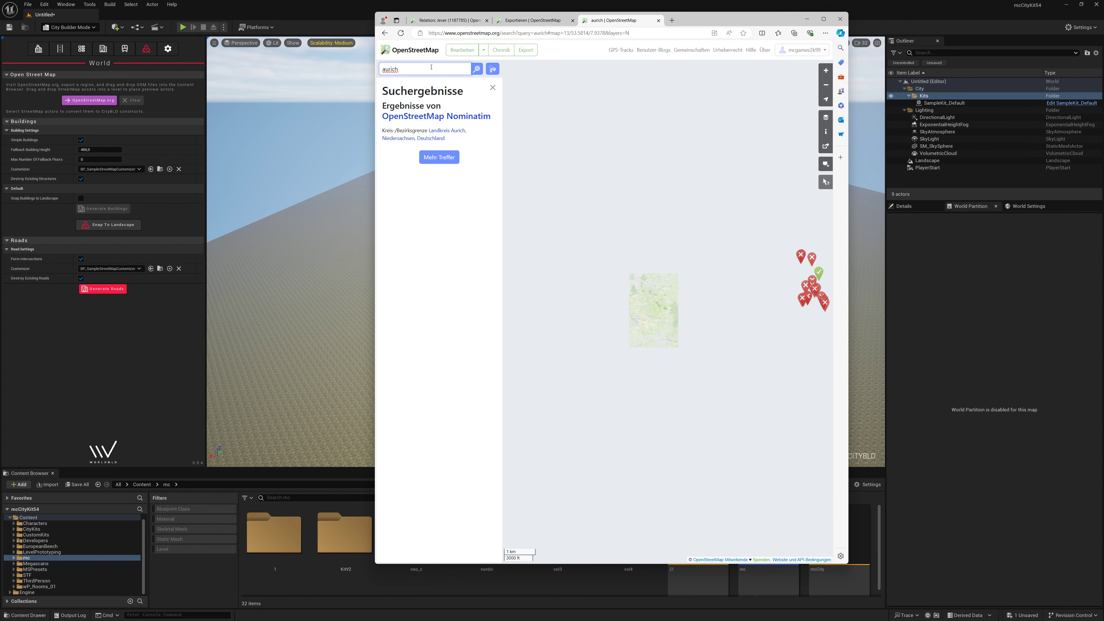
left_click(459, 131)
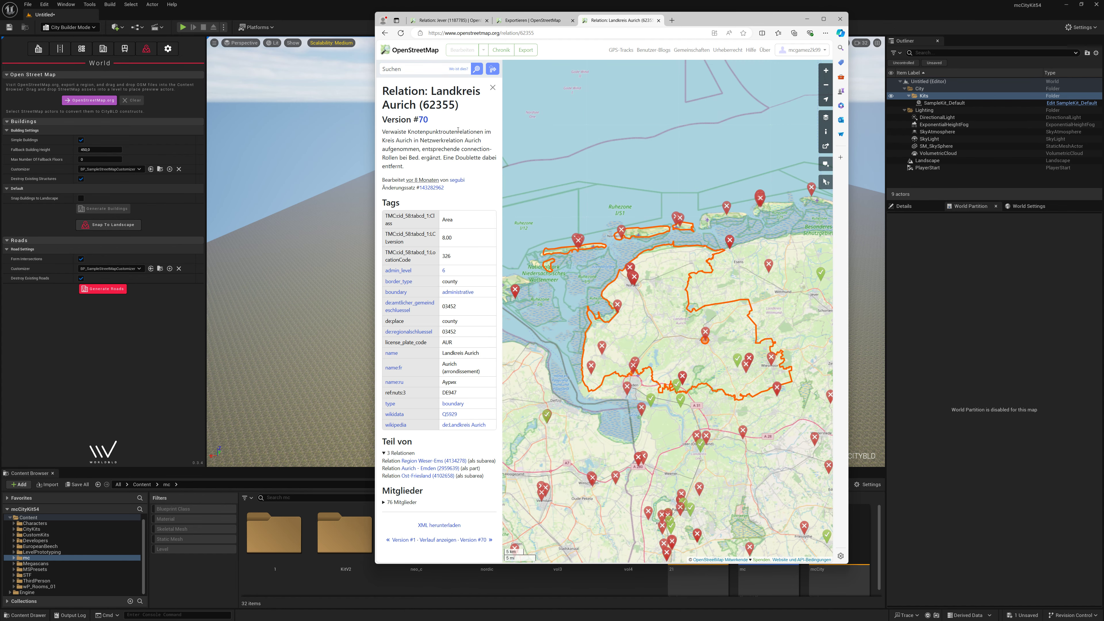
Step: Zoom the map in to Aurich's old town centre and close the relation details panel
scroll(717, 353, "up", 2)
scroll(696, 329, "up", 2)
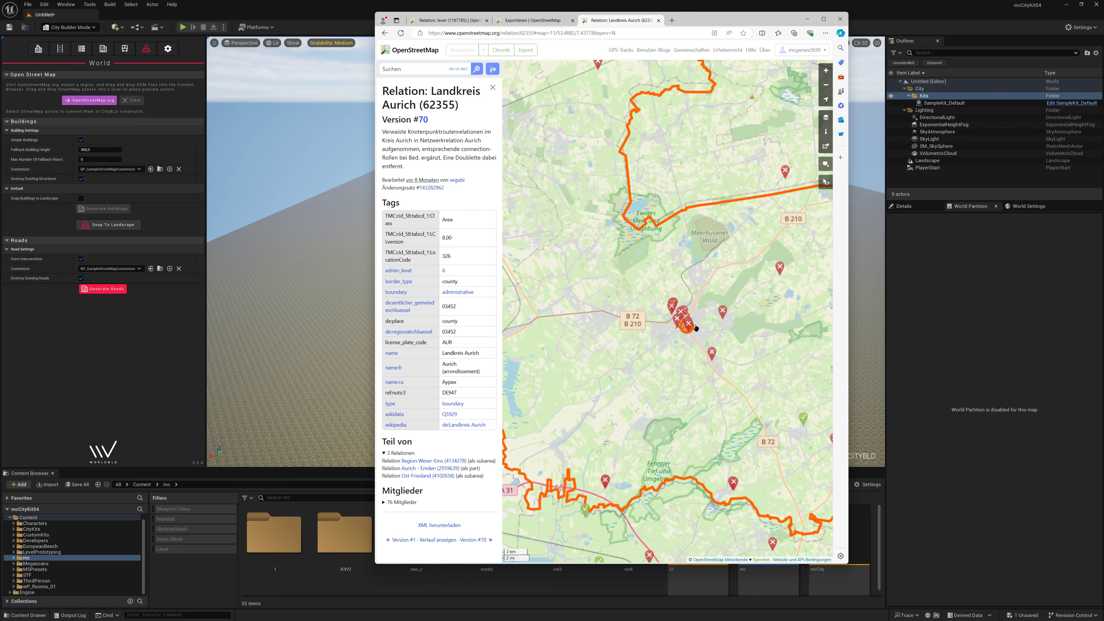
scroll(696, 329, "up", 1)
scroll(697, 329, "up", 1)
scroll(698, 328, "up", 1)
scroll(697, 328, "up", 1)
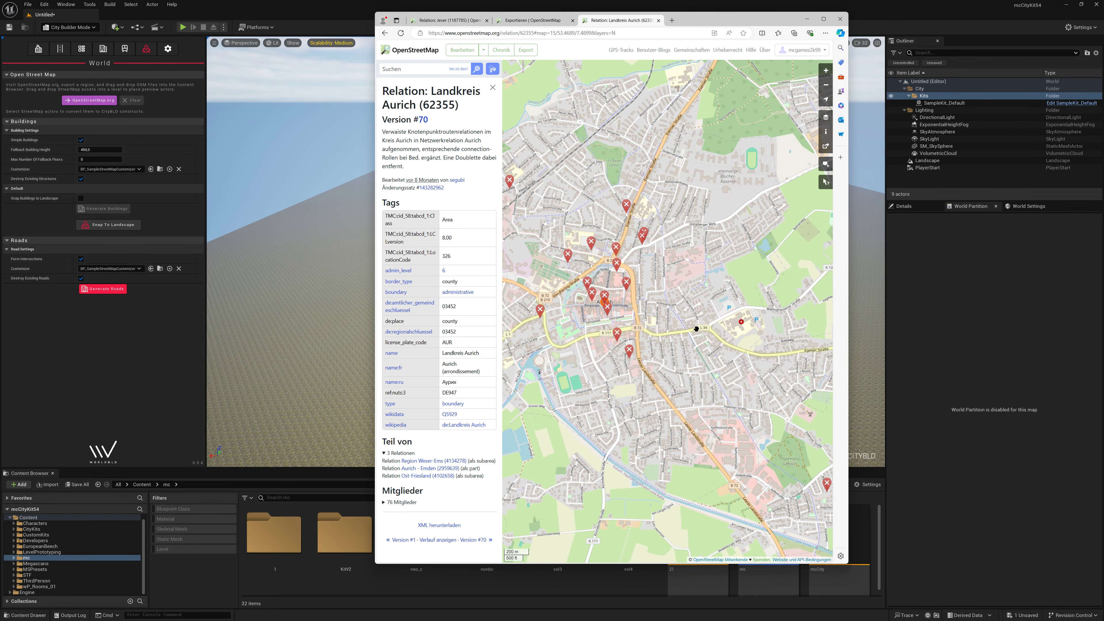
scroll(683, 323, "up", 1)
right_click(717, 322)
scroll(681, 306, "up", 1)
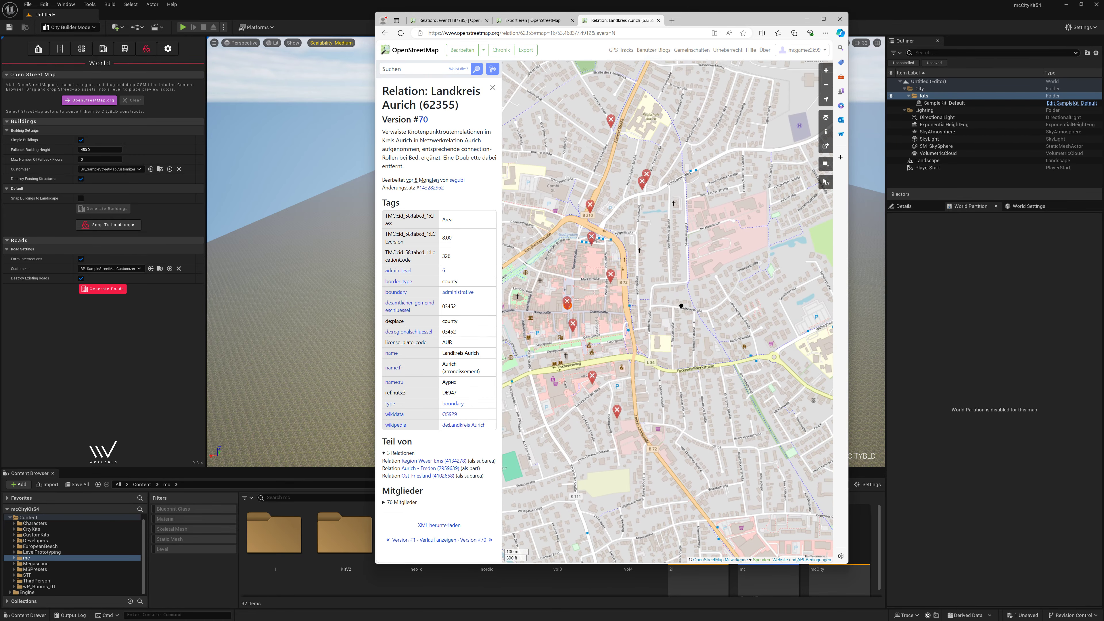
left_click_drag(680, 305, 759, 361)
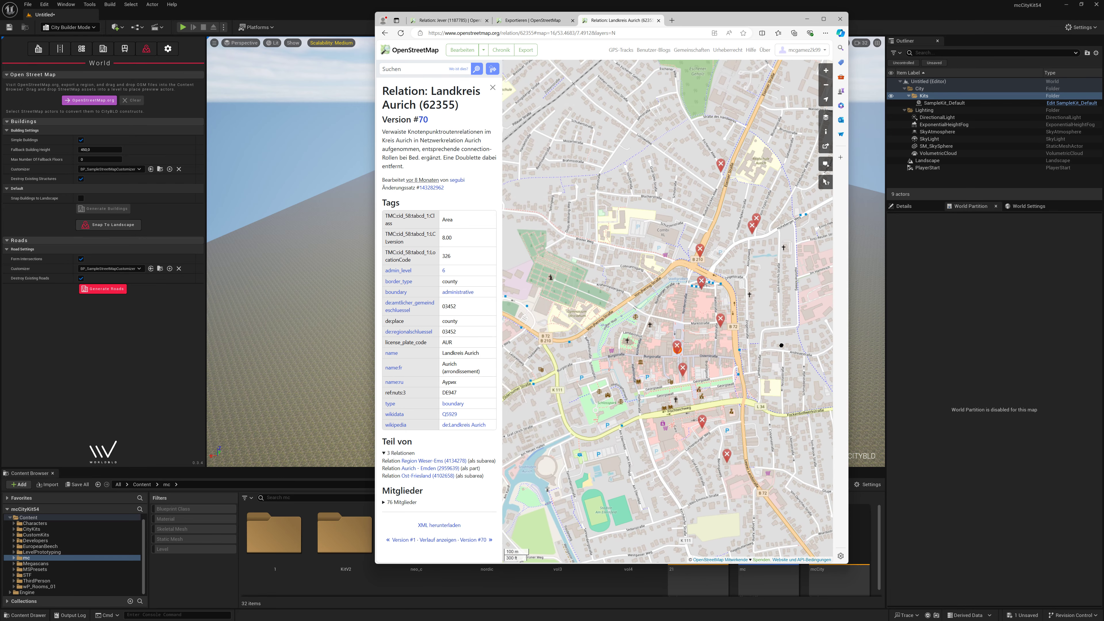
scroll(647, 220, "down", 1)
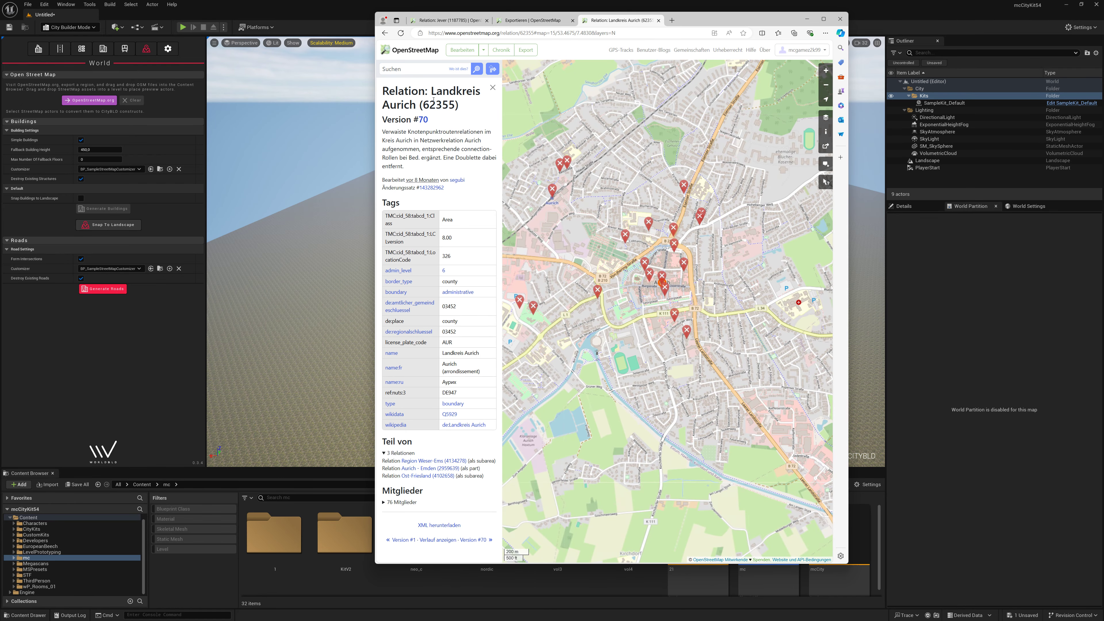
left_click(492, 87)
Step: Export the town-centre box bounded by 53.4748/53.4640 and 7.4707/7.4888 as an .osm file
left_click(532, 55)
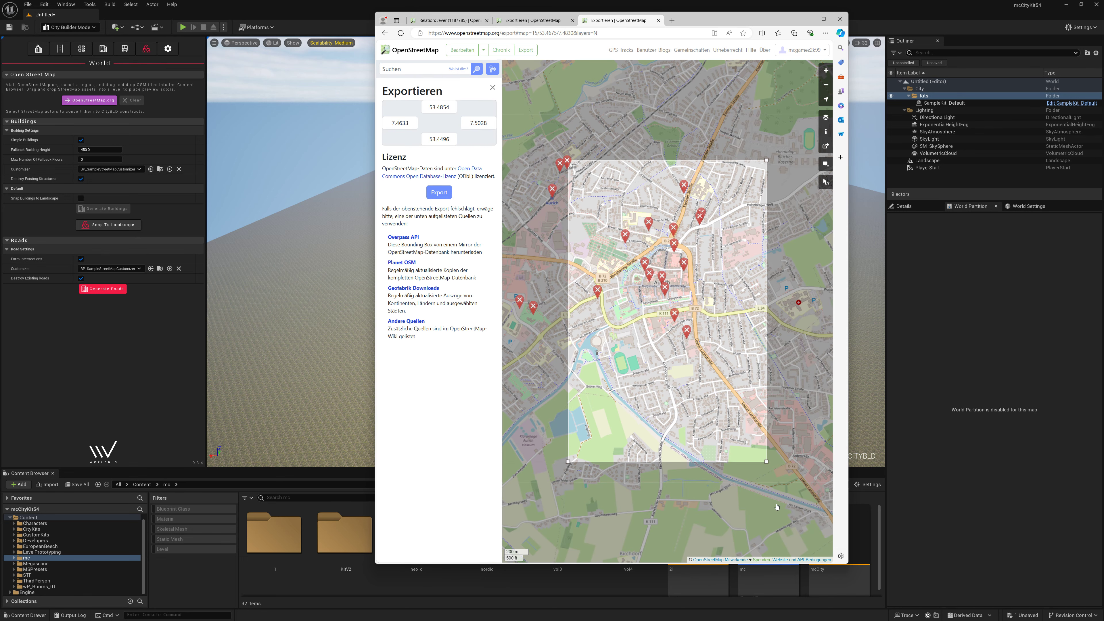
left_click_drag(767, 462, 720, 312)
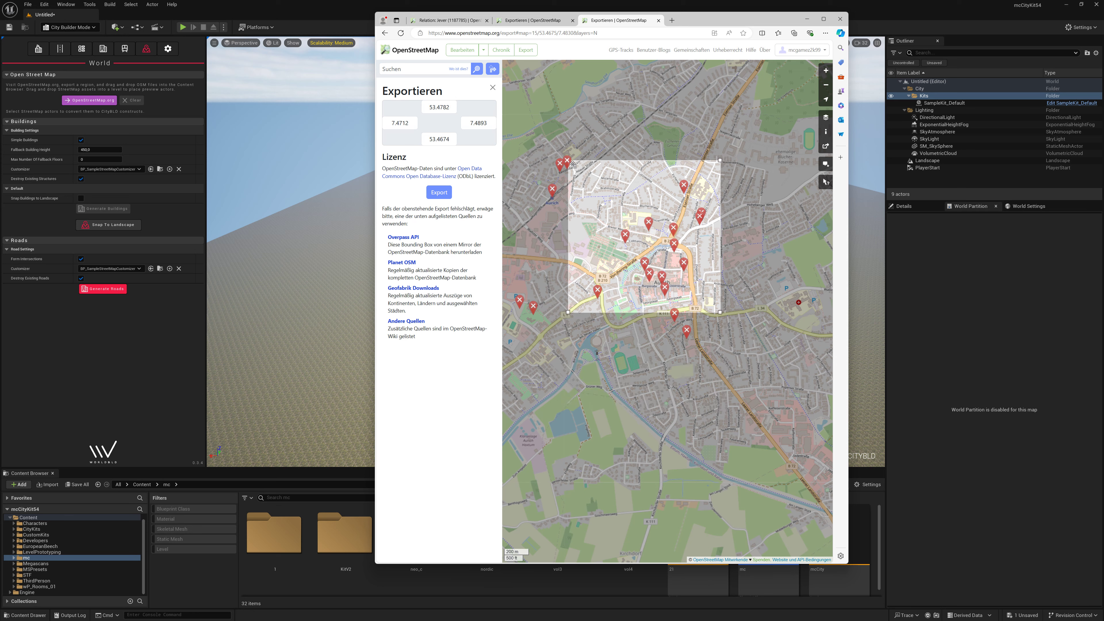
left_click_drag(573, 165, 581, 212)
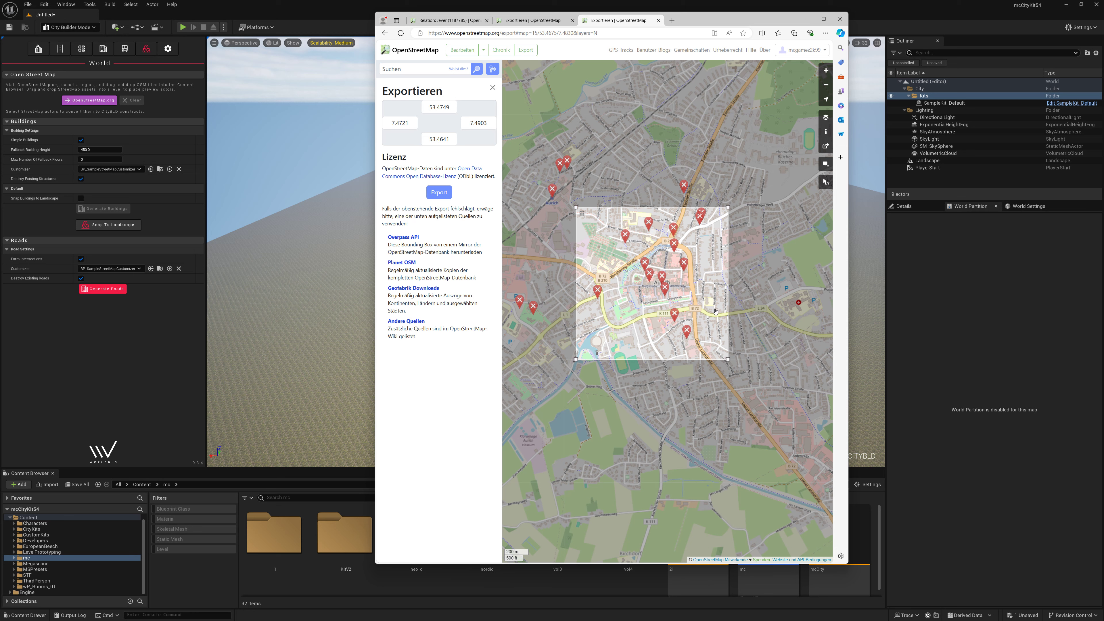
left_click_drag(582, 213, 572, 215)
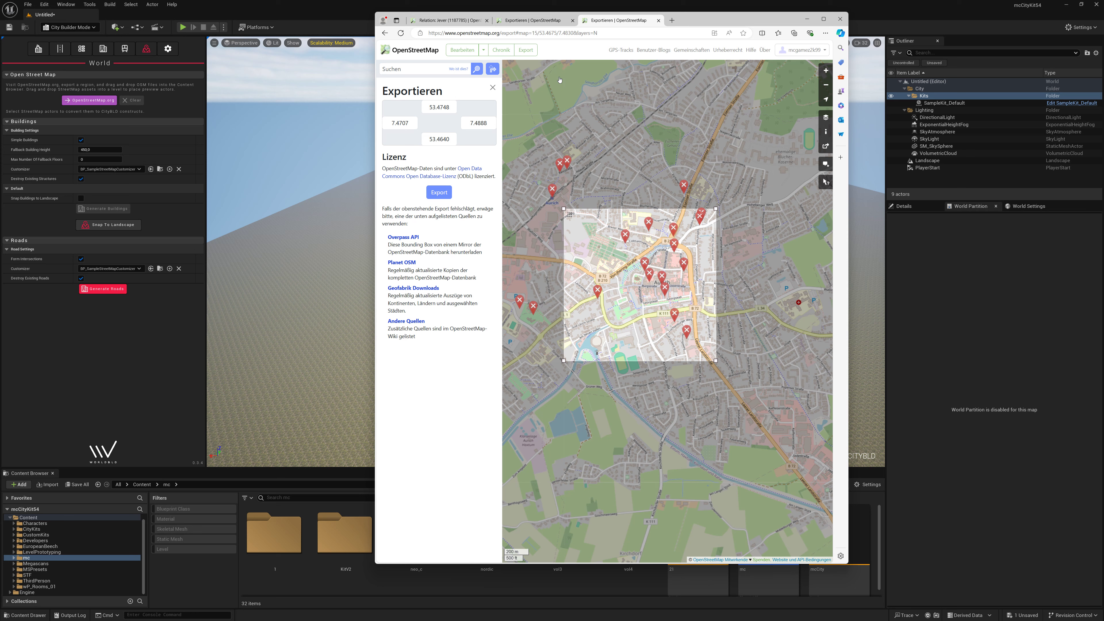
left_click(444, 194)
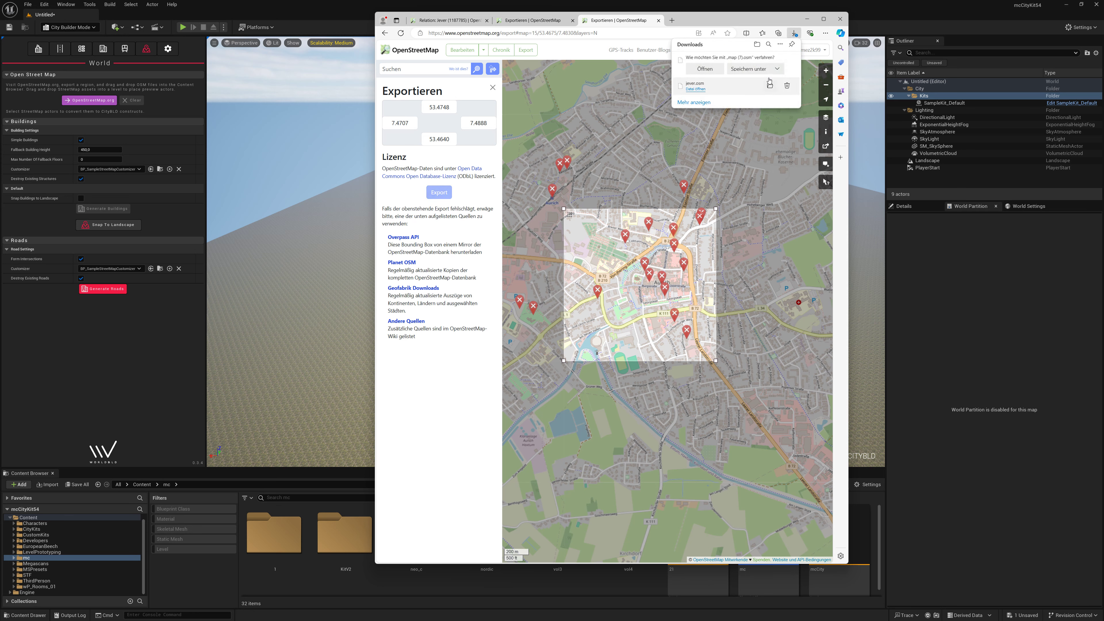
Step: Save map (7).osm to Downloads, then drag LandscapeCombinator-main.zip into the Content Browser
left_click(775, 71)
left_click(763, 81)
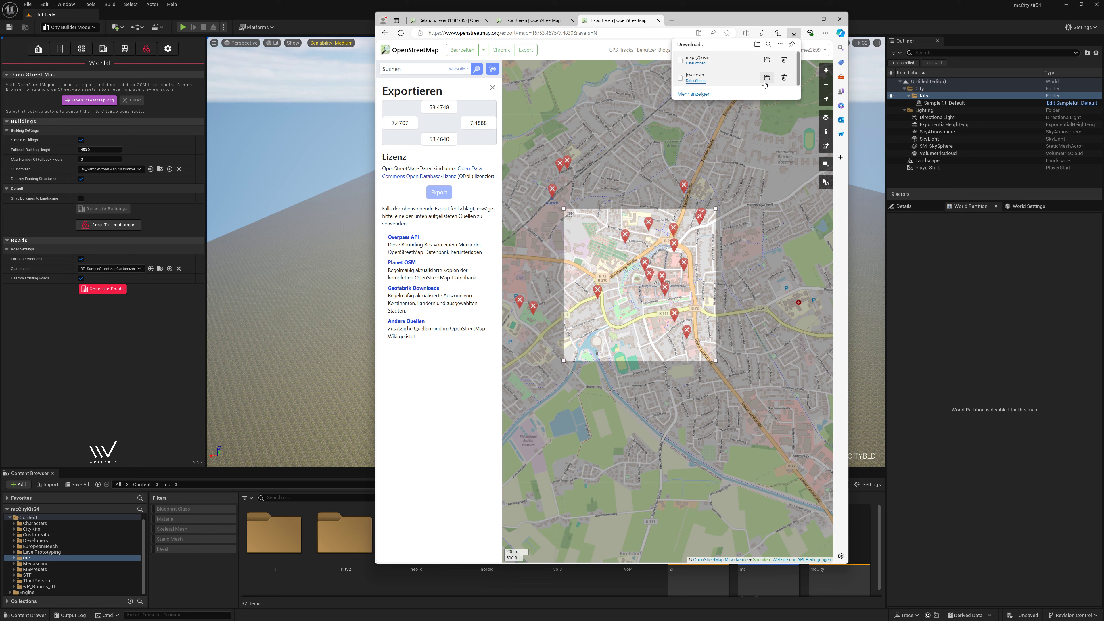
left_click(767, 60)
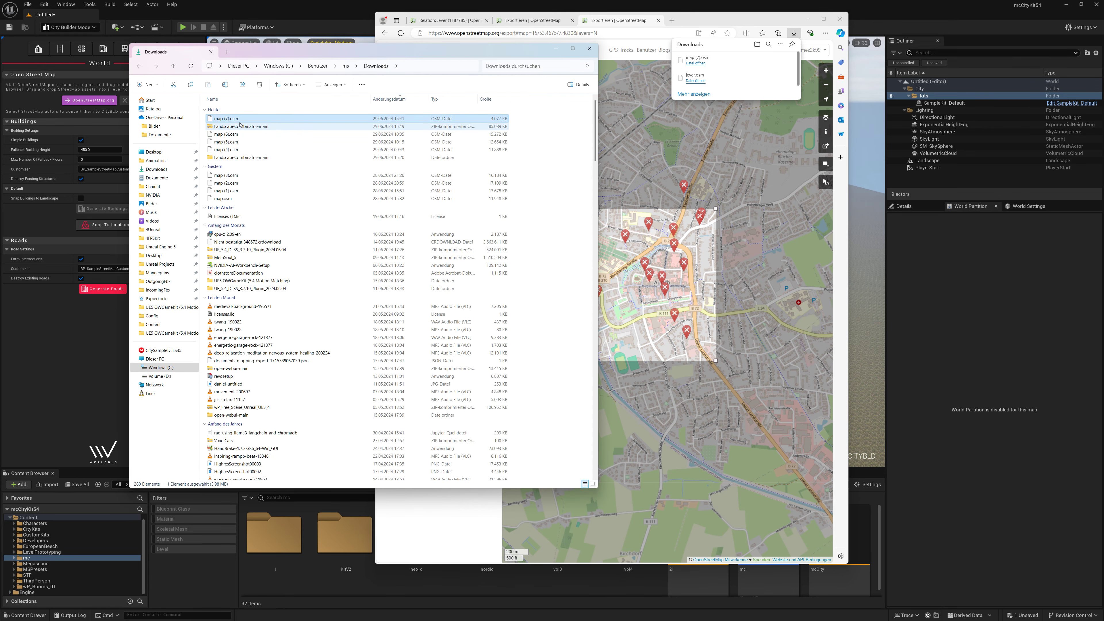
left_click(240, 126)
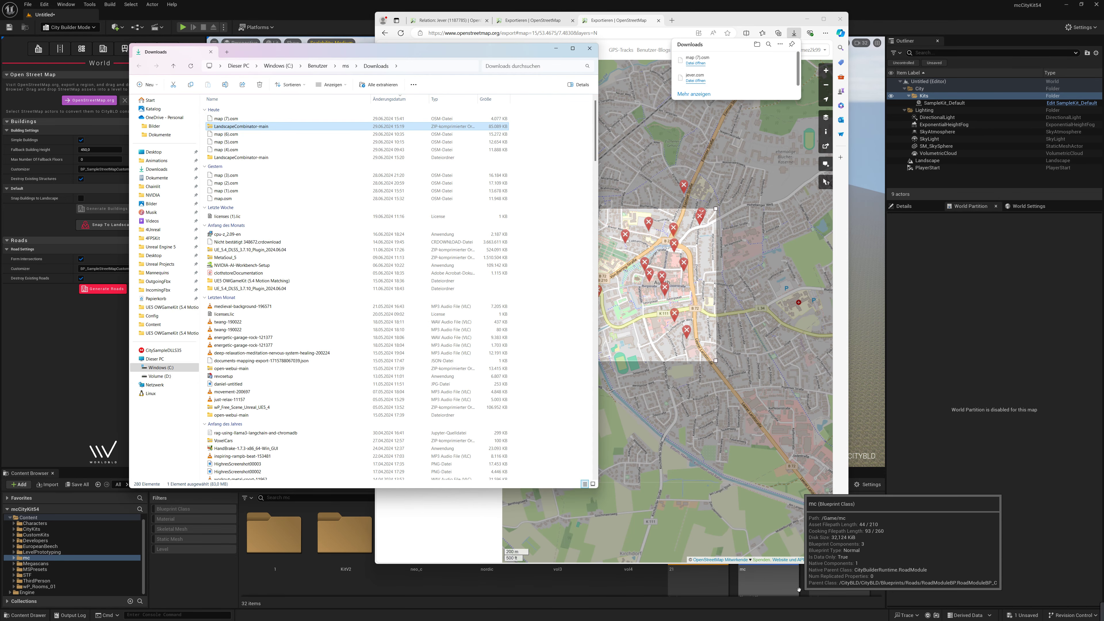
left_click_drag(799, 589, 800, 588)
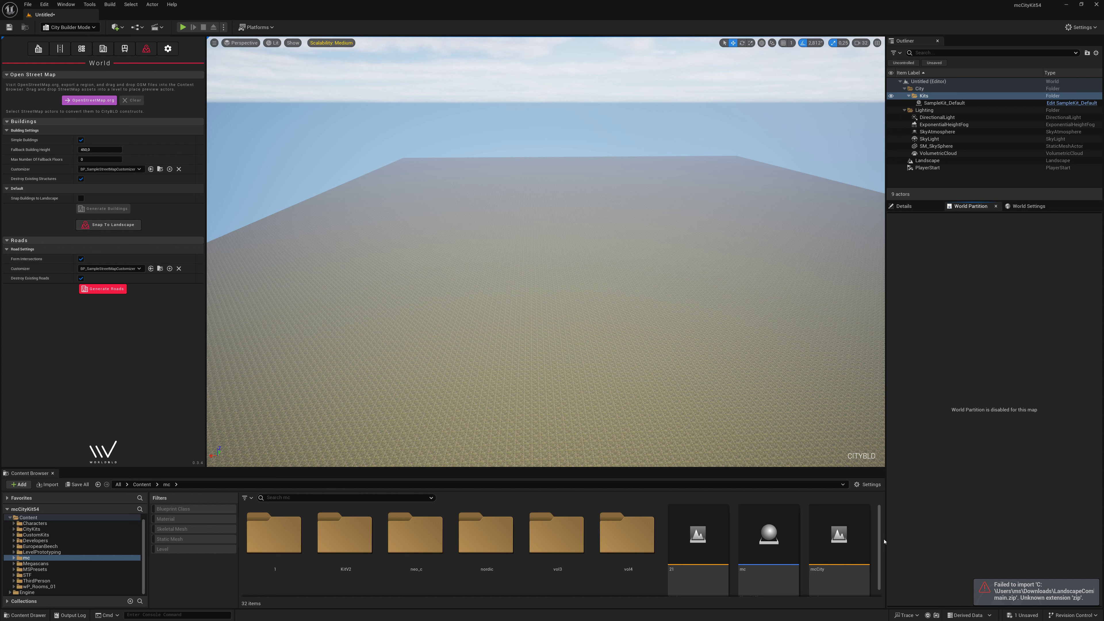
Step: Import the Aurich .osm map file and drag the StreetMap asset into the viewport
scroll(883, 543, "down", 5)
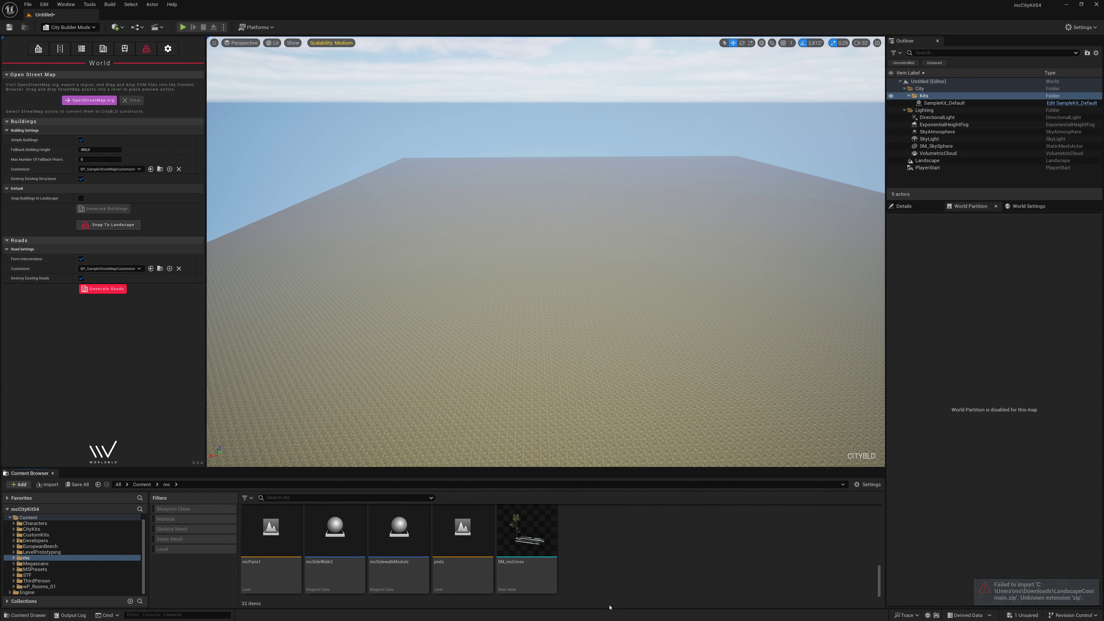
right_click(609, 564)
left_click(634, 288)
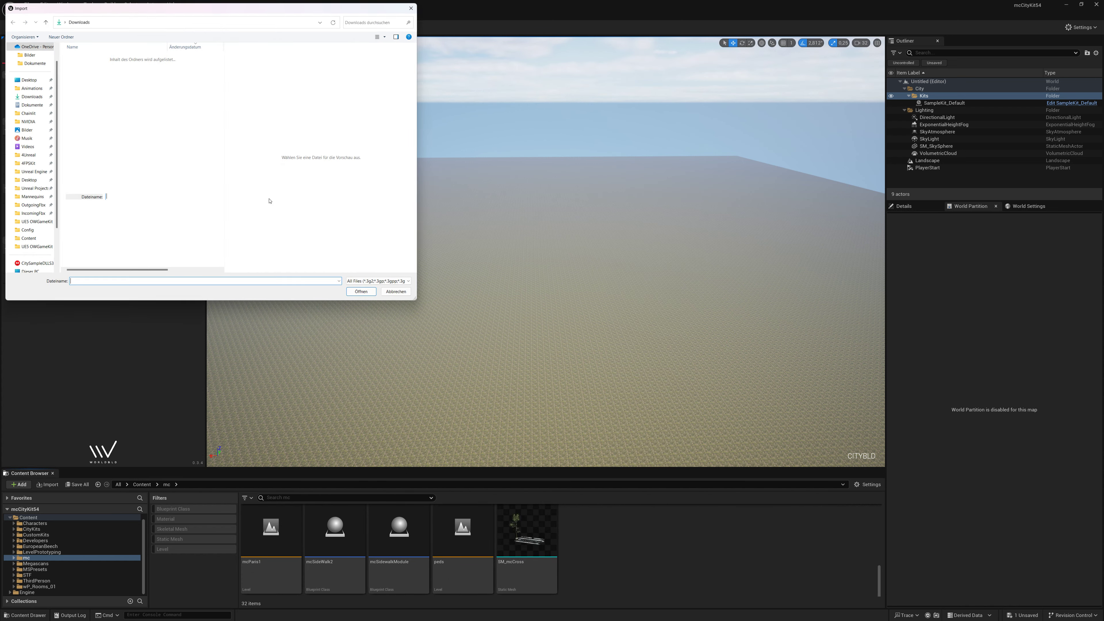
double_click(104, 67)
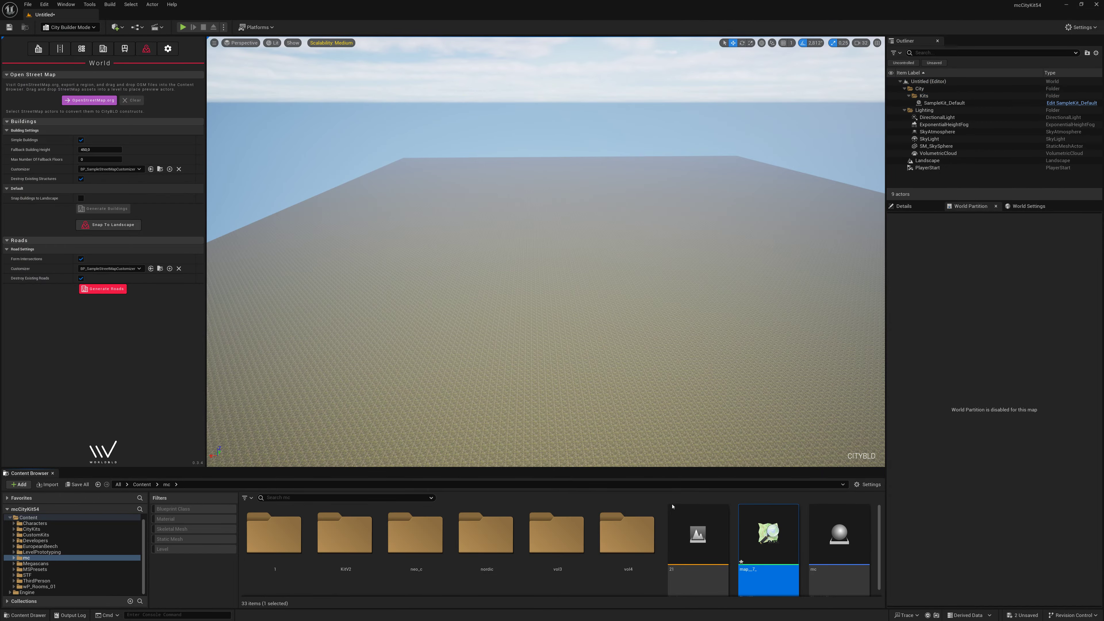
left_click_drag(768, 536, 672, 263)
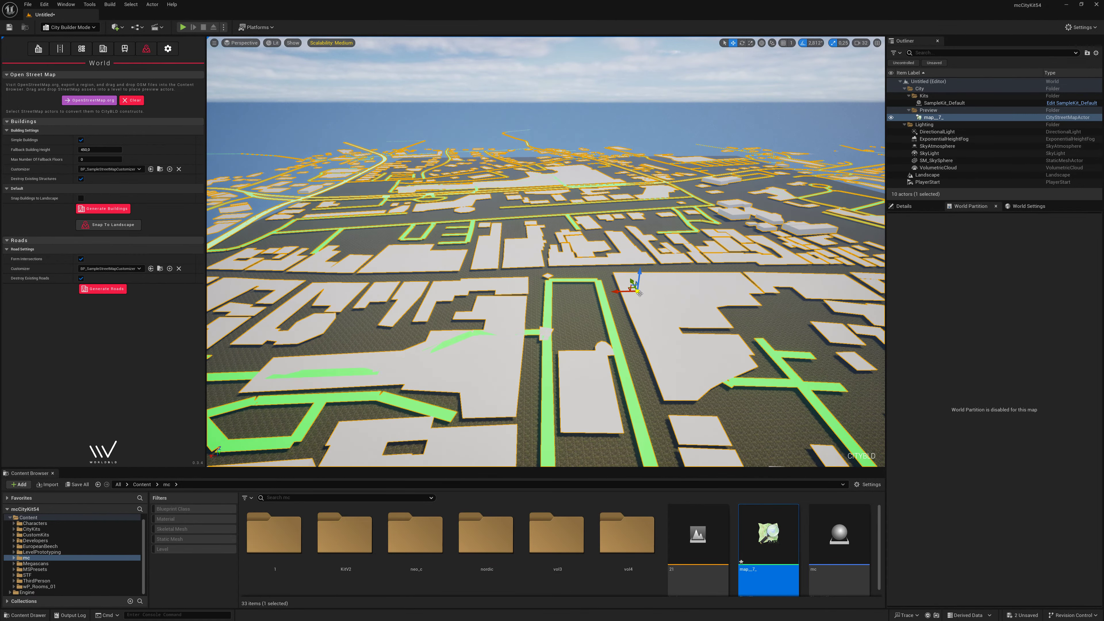
Step: Snap the street map to the landscape and enable Snap Buildings to Landscape
scroll(639, 294, "down", 3)
scroll(639, 294, "down", 3)
scroll(640, 293, "down", 3)
scroll(639, 293, "down", 3)
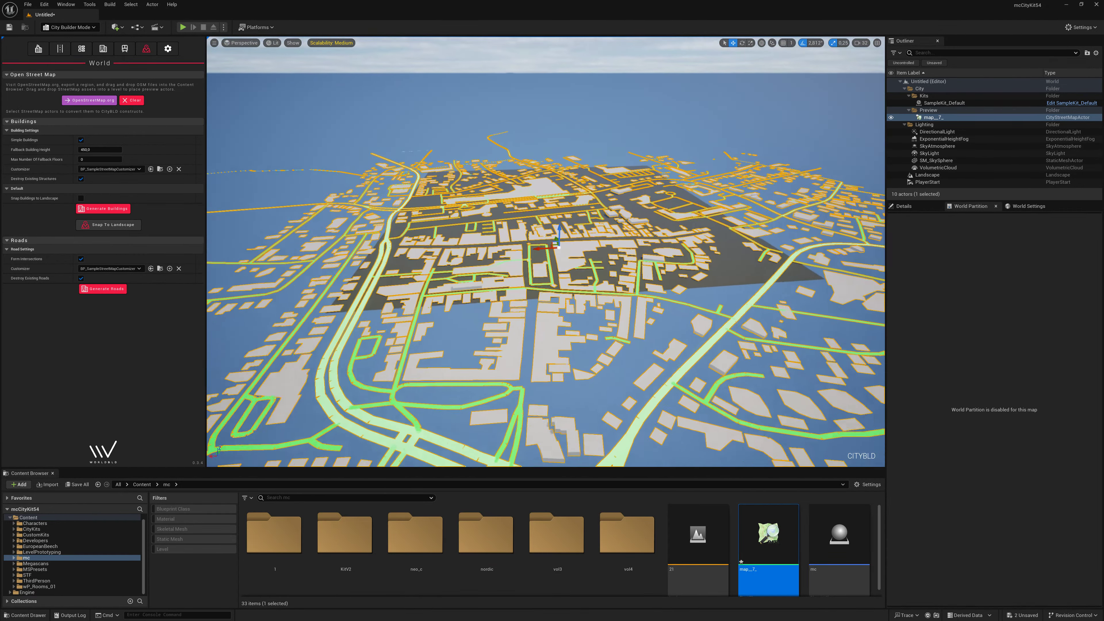
scroll(545, 252, "up", 2)
scroll(545, 252, "up", 2)
scroll(545, 251, "up", 2)
scroll(545, 251, "up", 2)
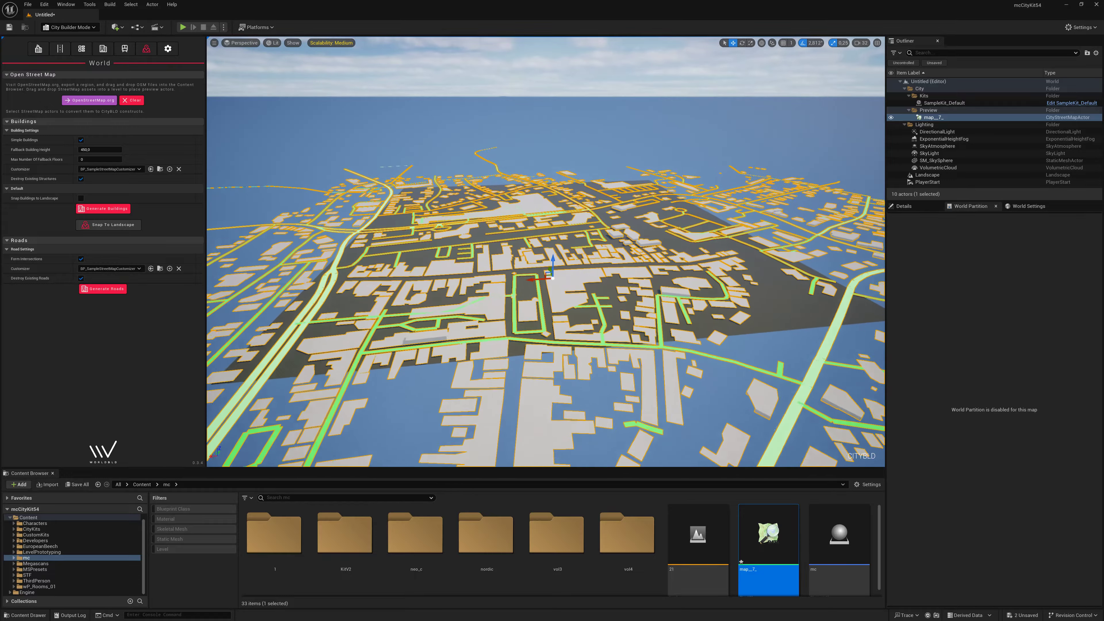
left_click(113, 229)
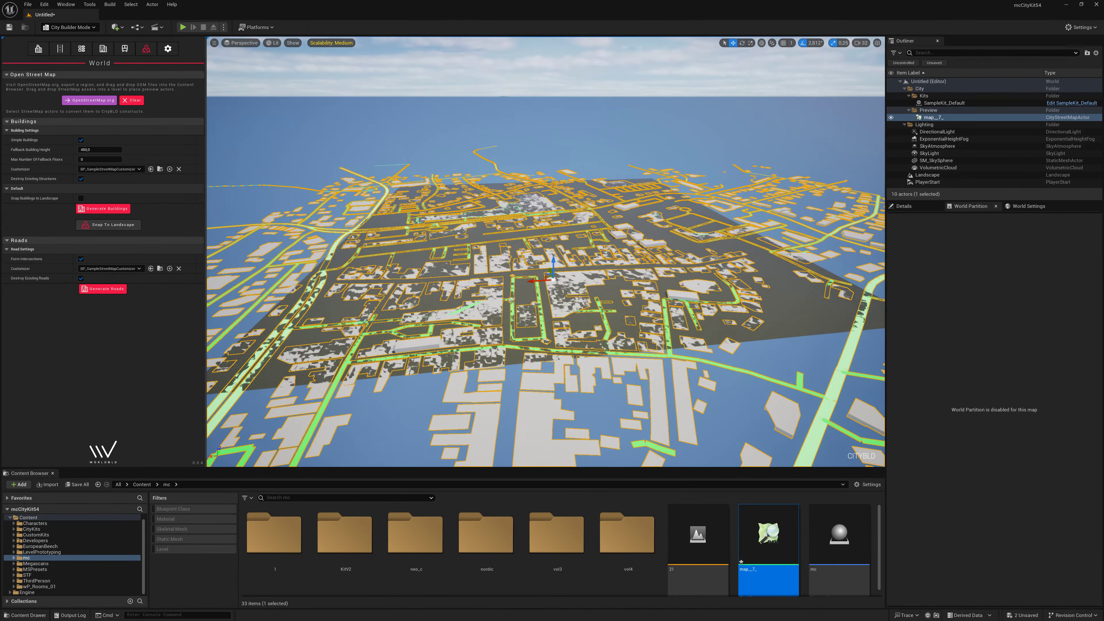
left_click(81, 198)
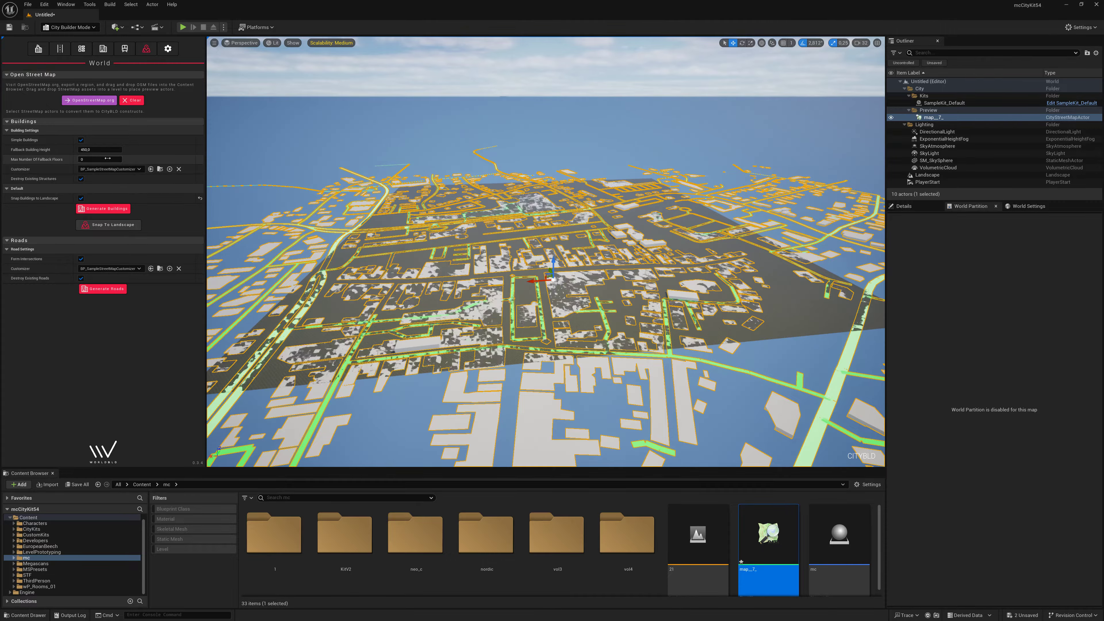
Step: Set Fallback Building Height to 800
left_click(103, 148)
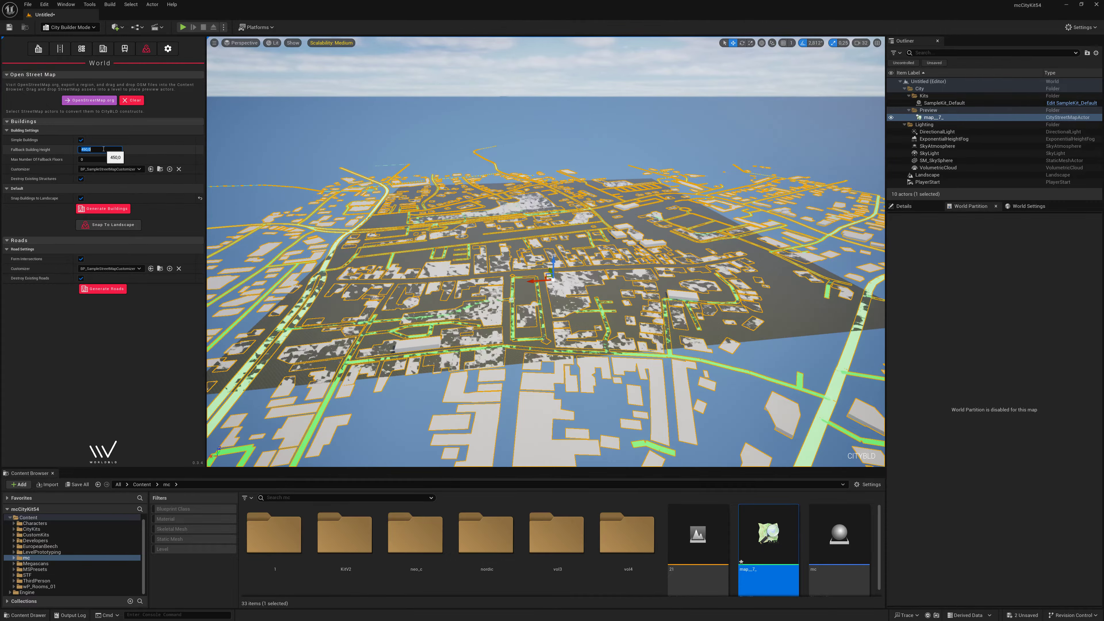
type("1")
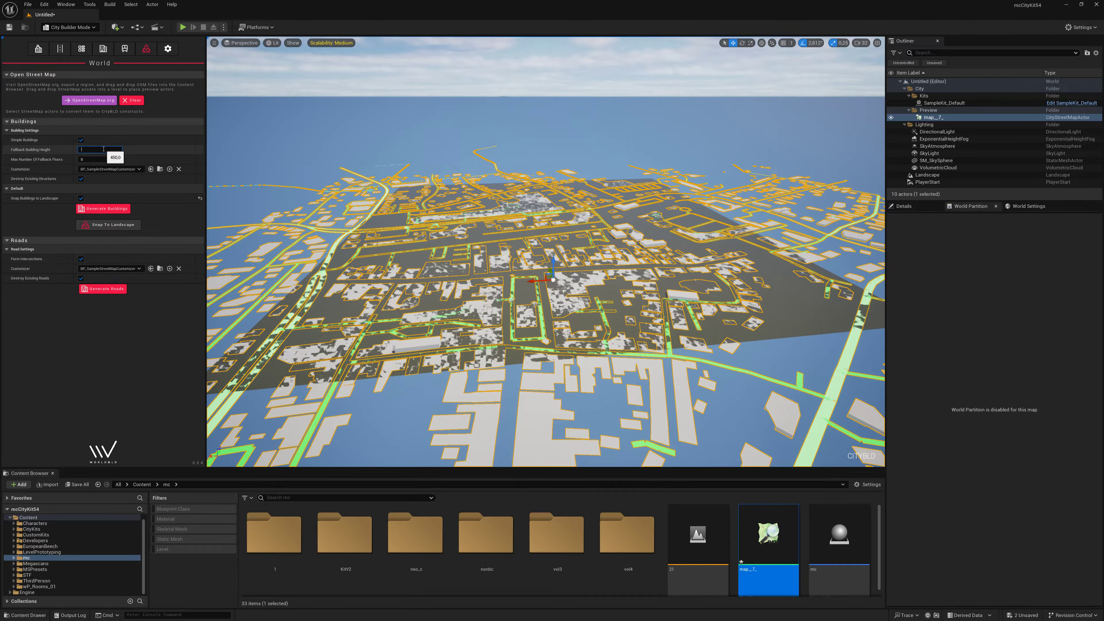
left_click(99, 160)
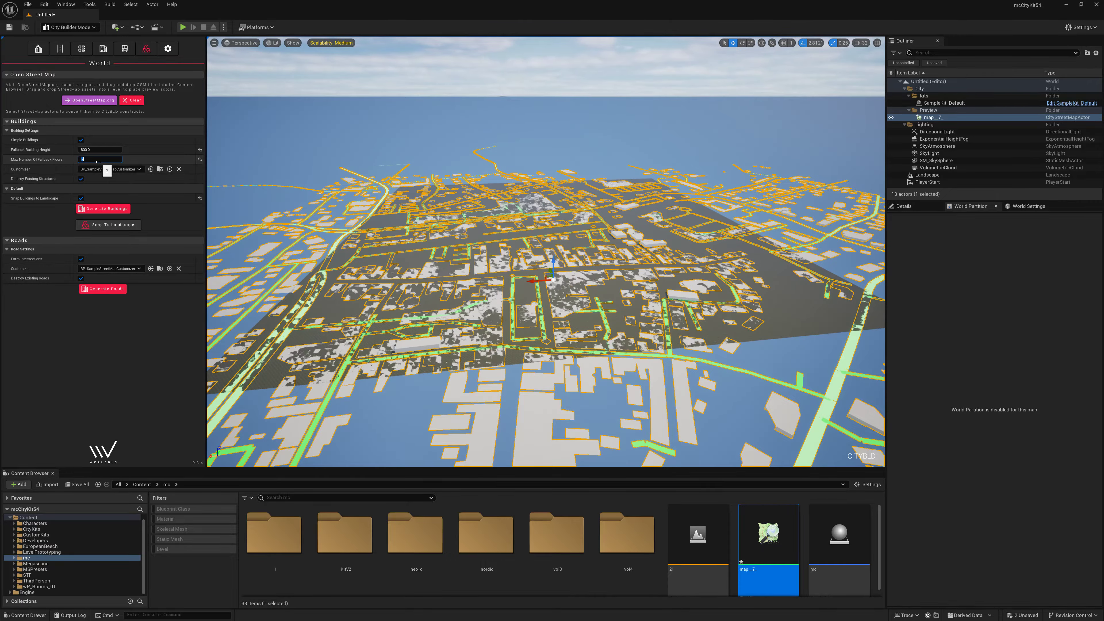
Step: Untick Simple Buildings and generate modular buildings across the Aurich street map
left_click(81, 140)
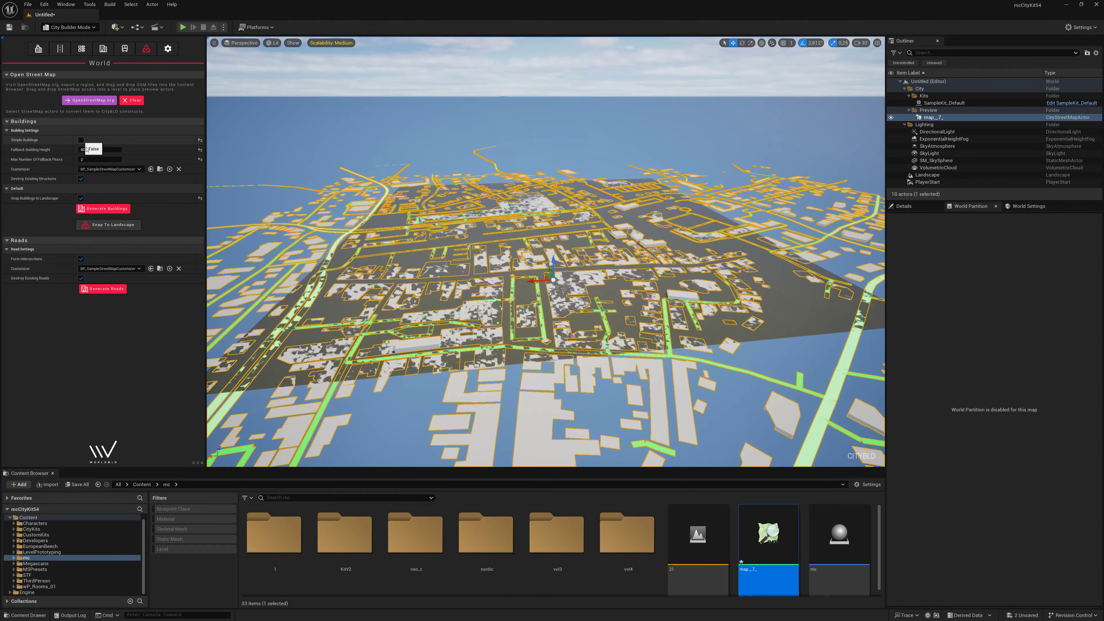
left_click(125, 211)
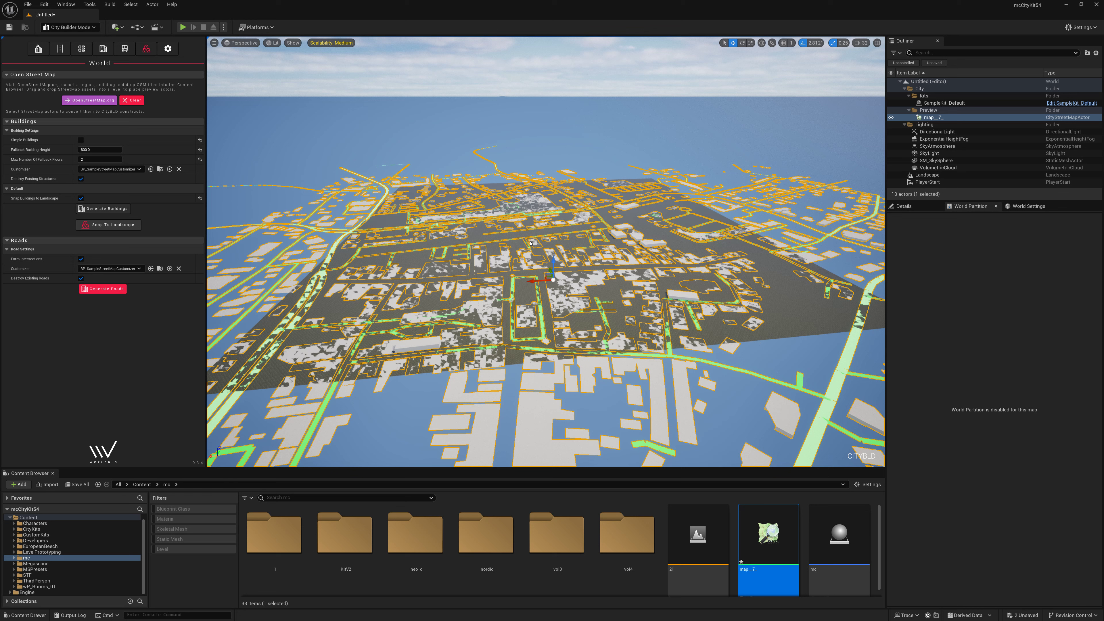
left_click(103, 209)
Step: Delete the long bridge-like BP_ModularBuilding1010 actor stretching across the city
right_click(530, 243)
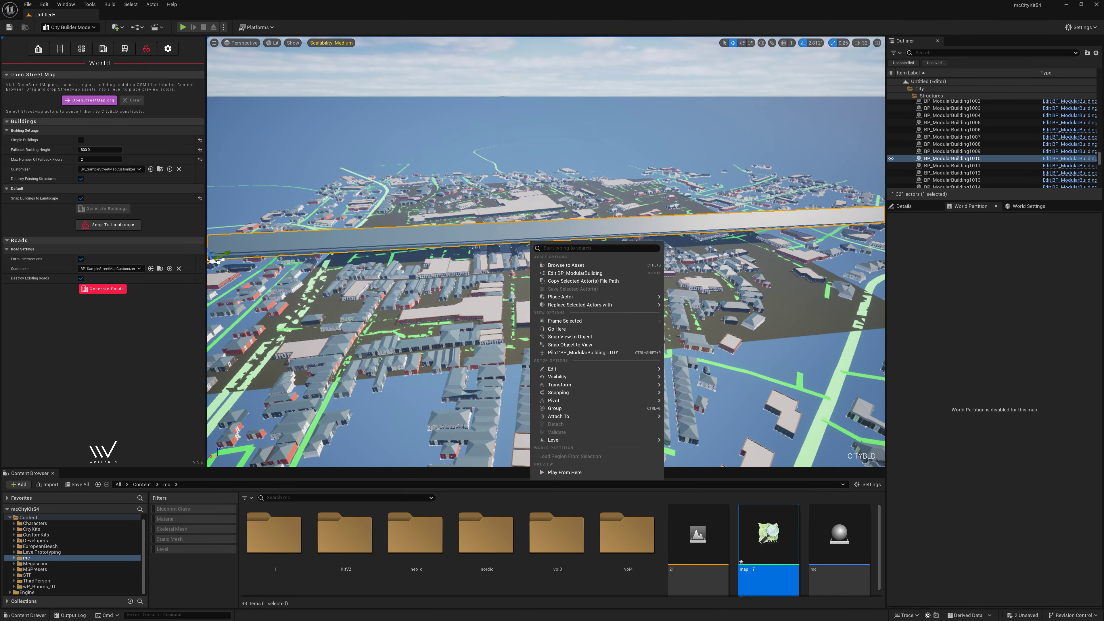
key("Escape")
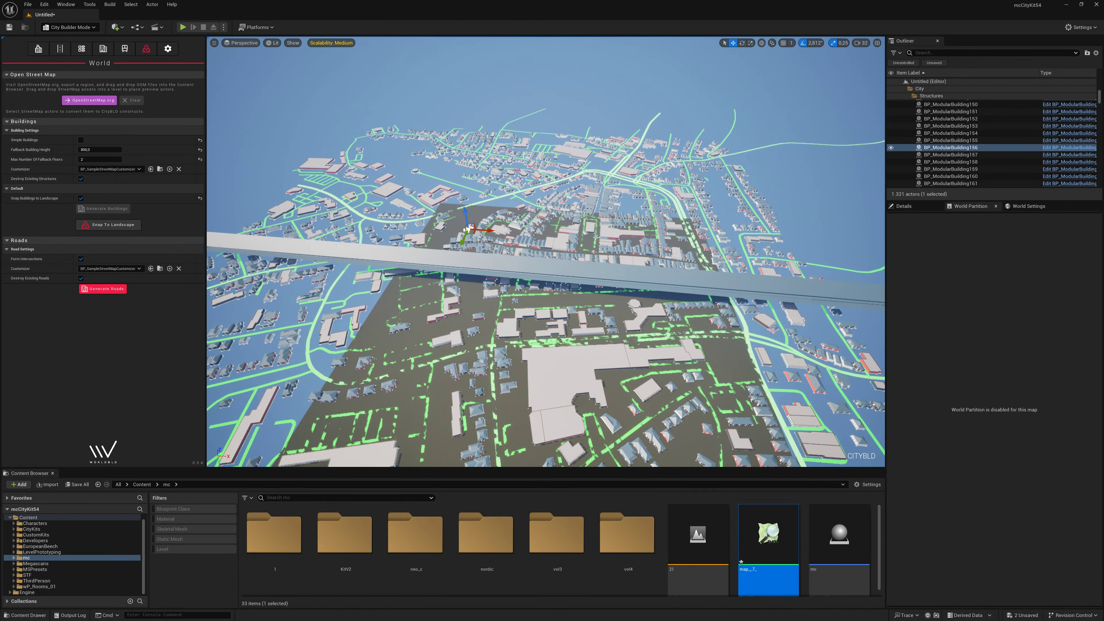
left_click(516, 266)
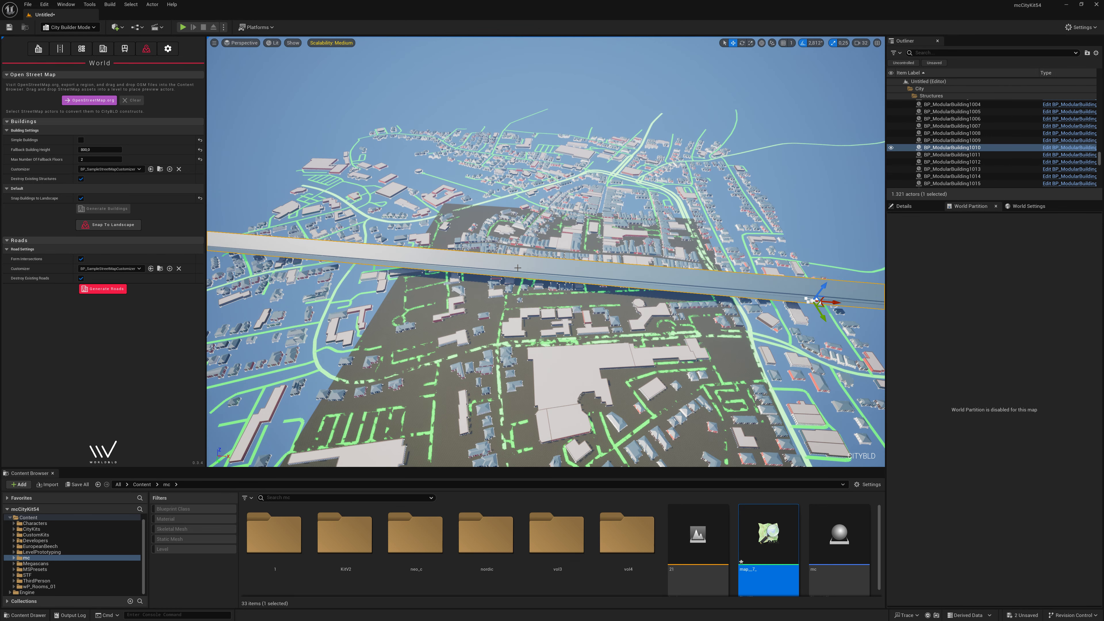
key("Delete")
left_click(594, 339)
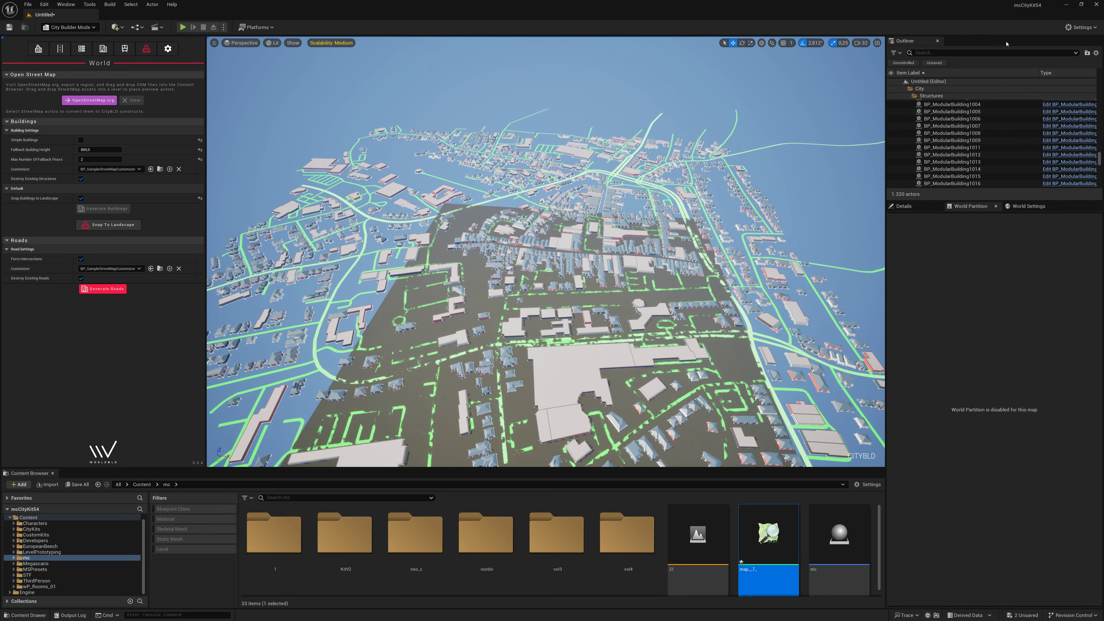
Step: Hide the street map's Preview overlay in the Outliner, then generate roads from the map actor
left_click(964, 52)
type("map")
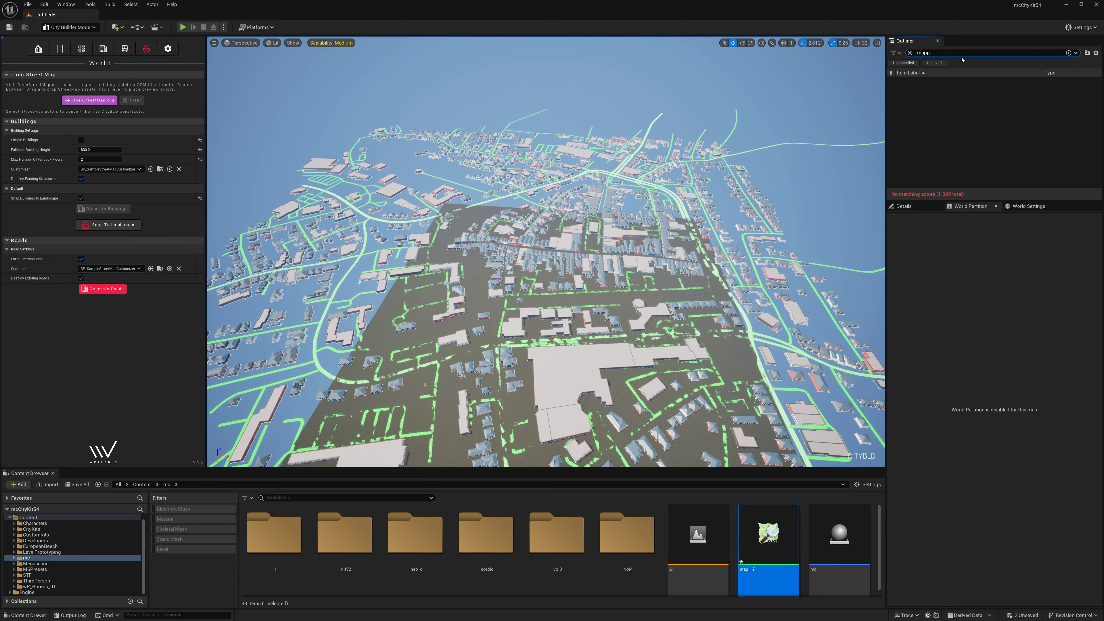
left_click(891, 103)
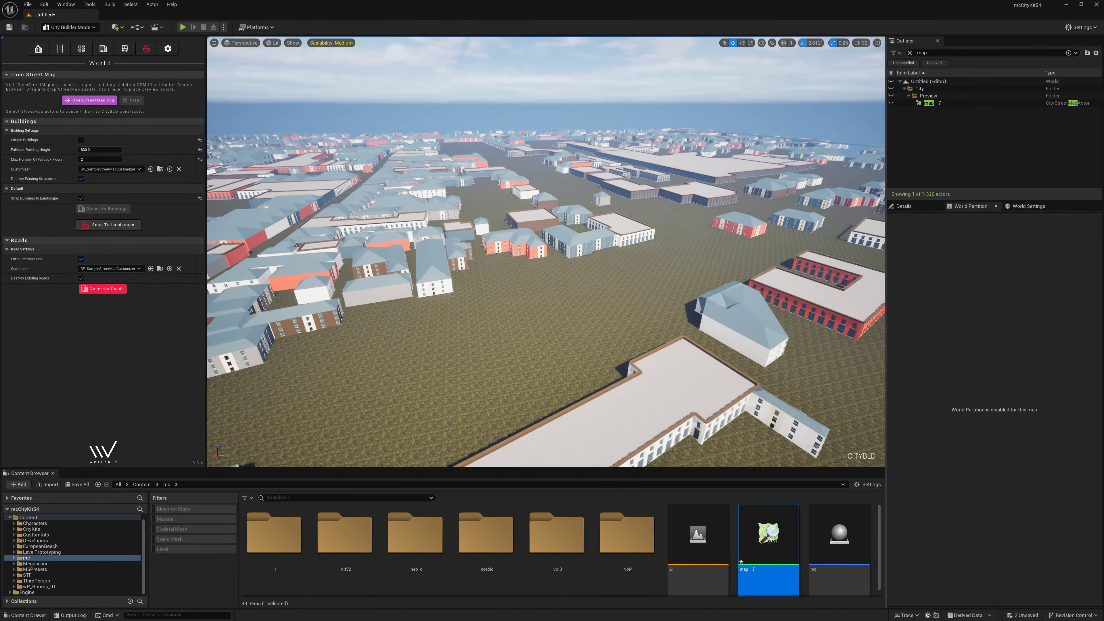
left_click(938, 104)
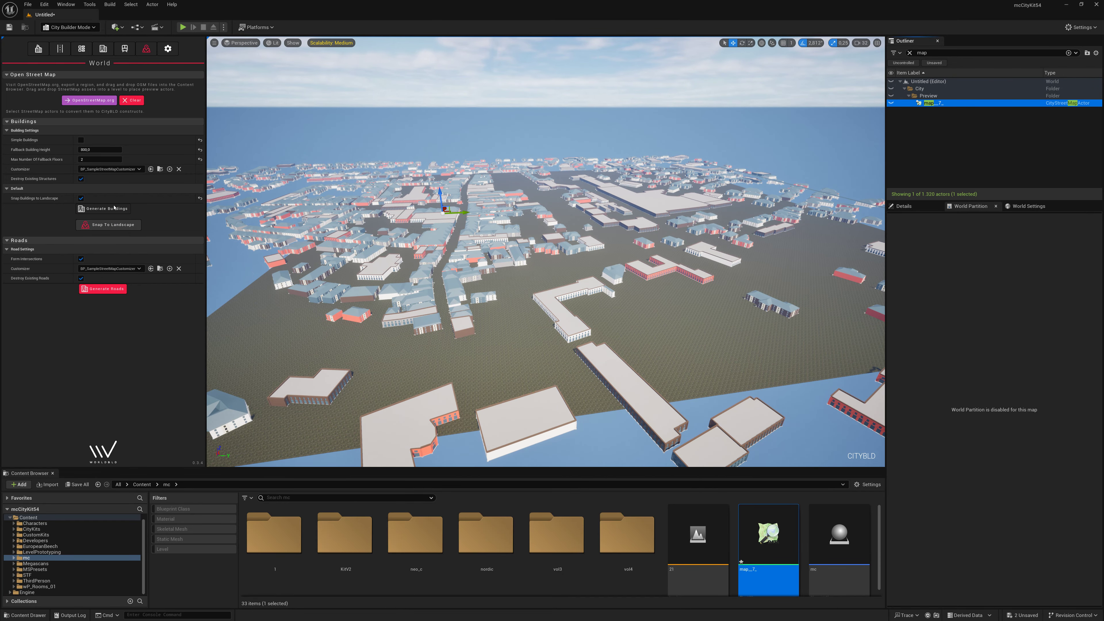
left_click(108, 290)
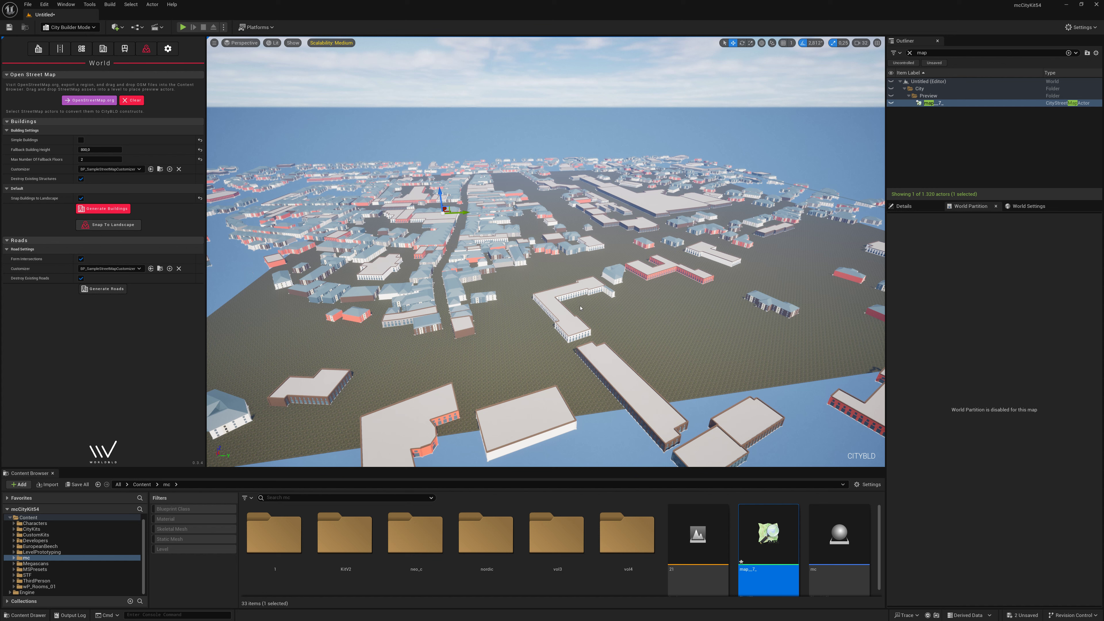
Step: Focus on the generated roads, inspect an intersection and adjoining segment, then clear the Outliner filter
left_click(103, 289)
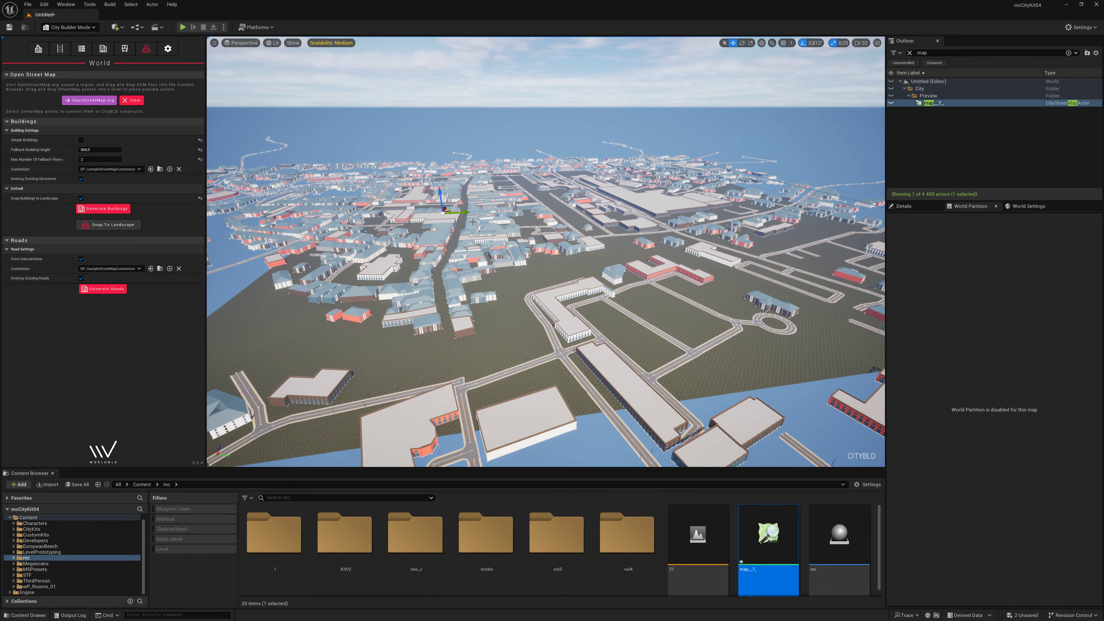
key("f")
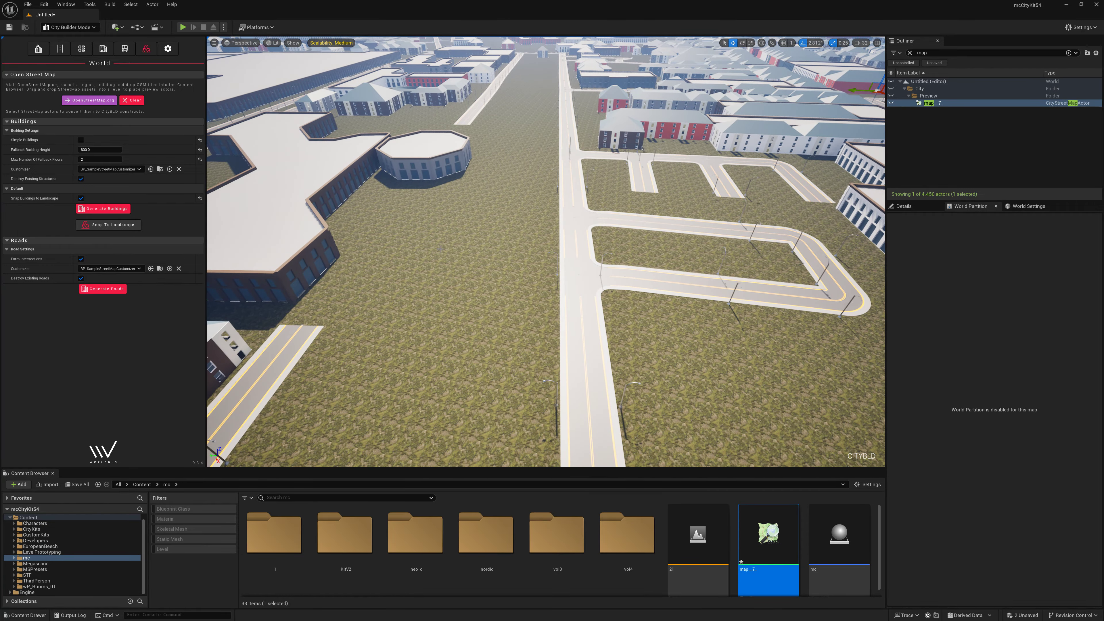
left_click(580, 268)
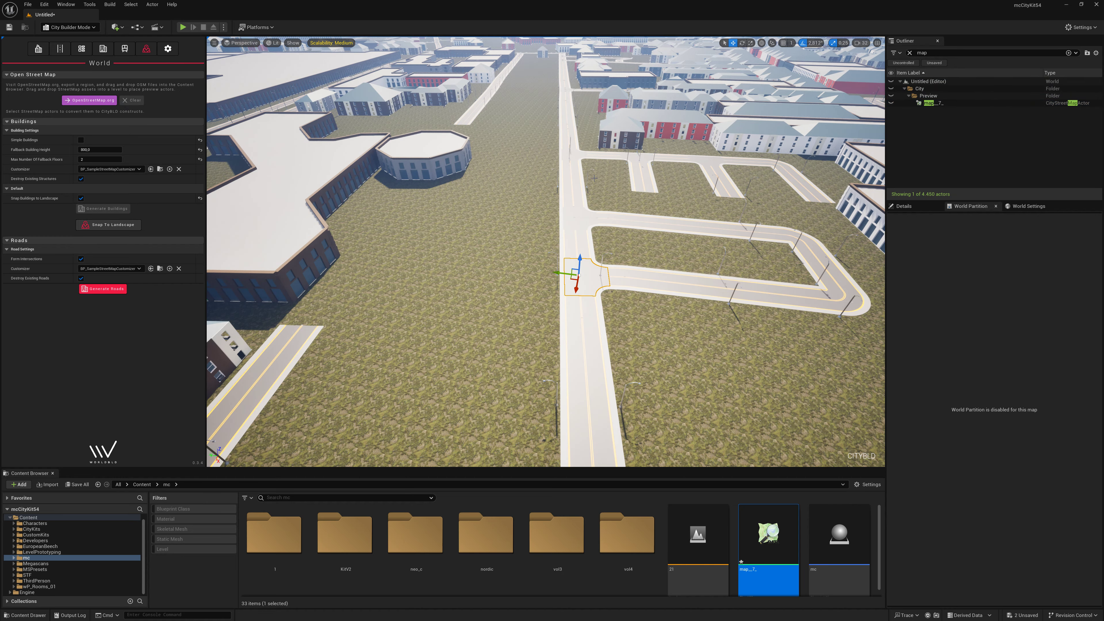
left_click(574, 180)
scroll(554, 203, "down", 10)
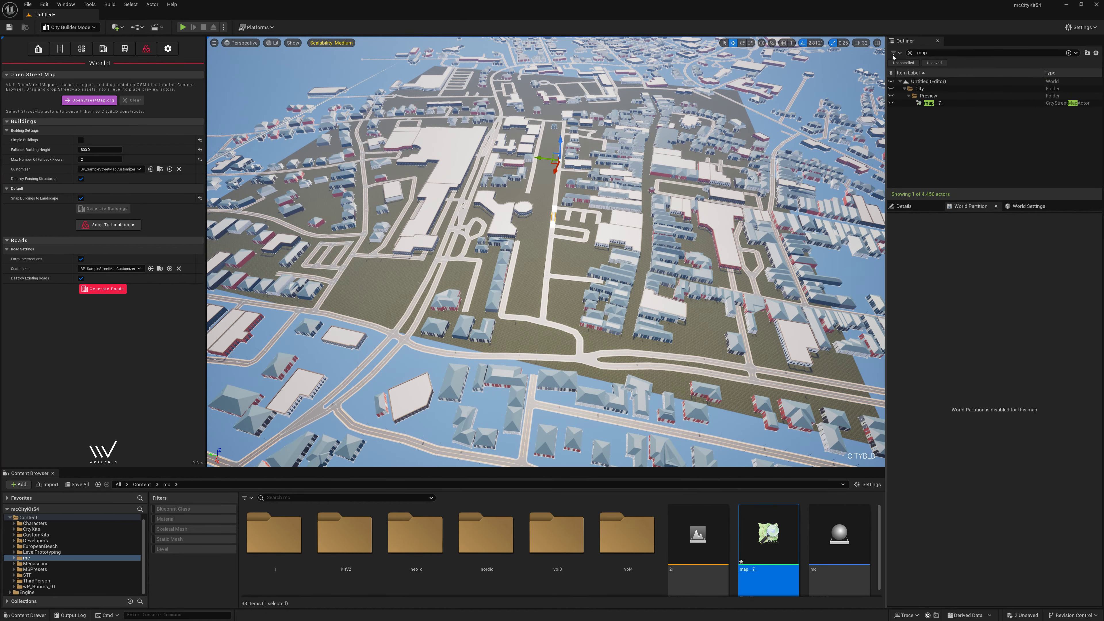
left_click(910, 53)
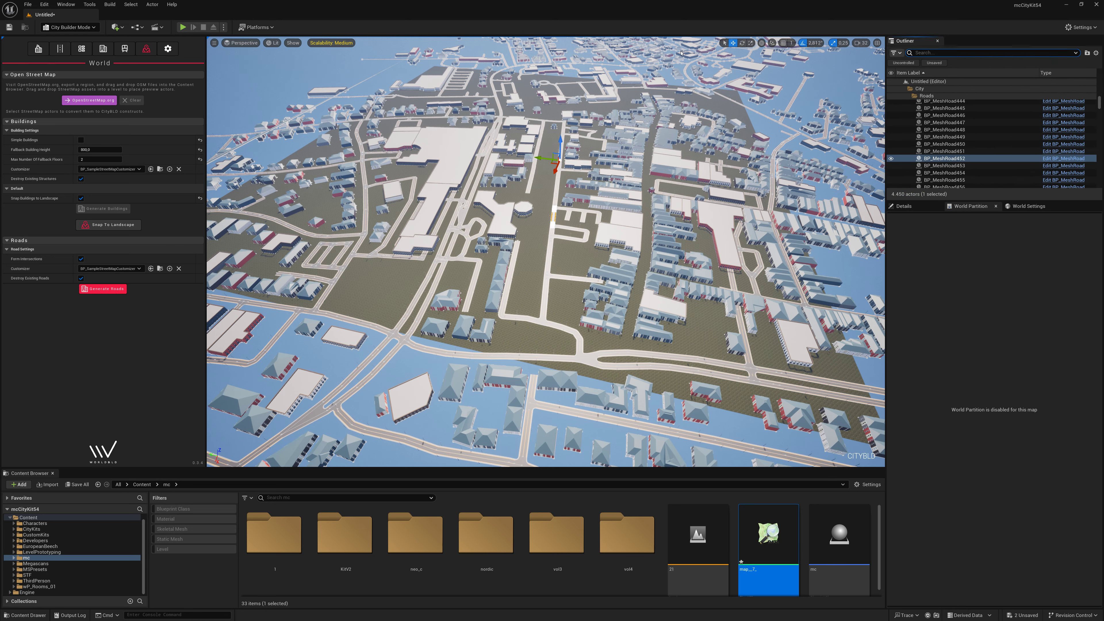
Step: Select all 580 road actors in the level using CityBLD's selection tools
left_click(39, 48)
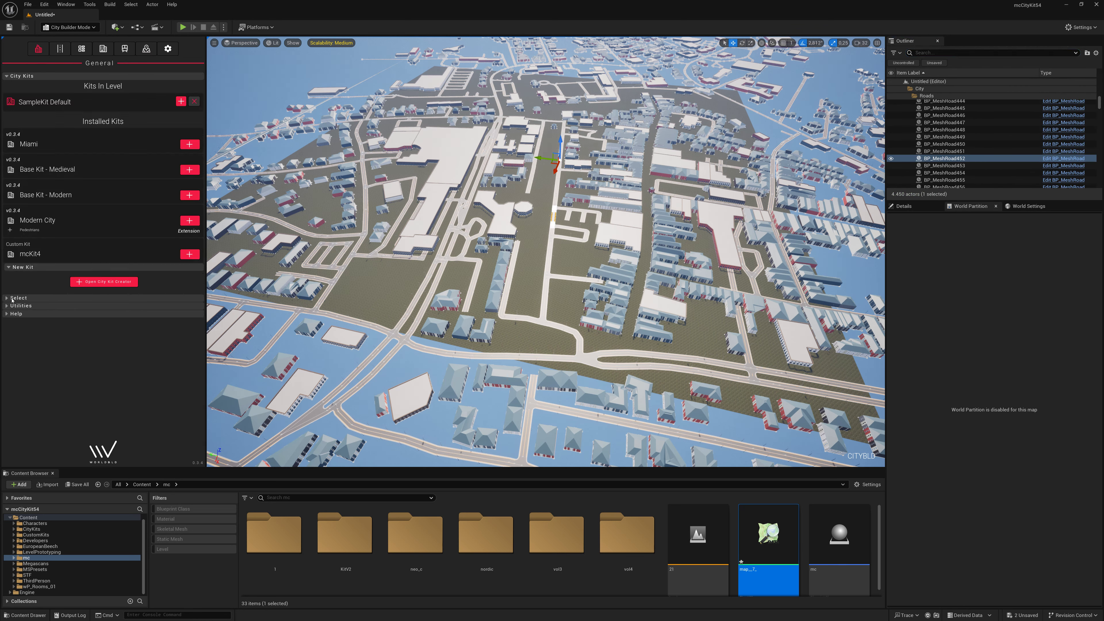
left_click(12, 300)
left_click(50, 313)
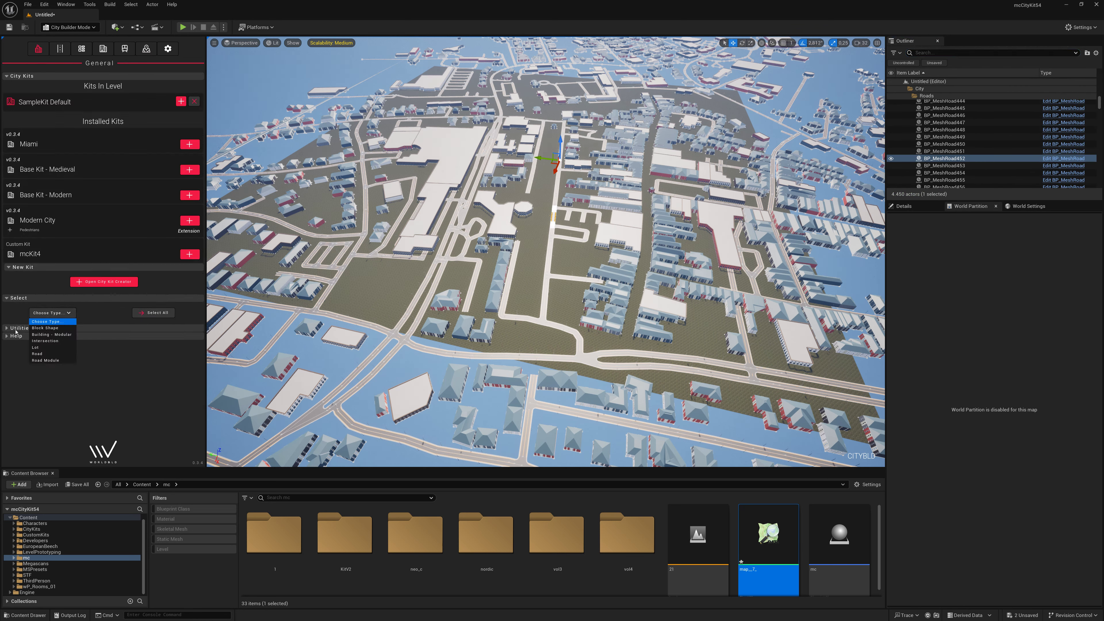
left_click(37, 354)
left_click(154, 313)
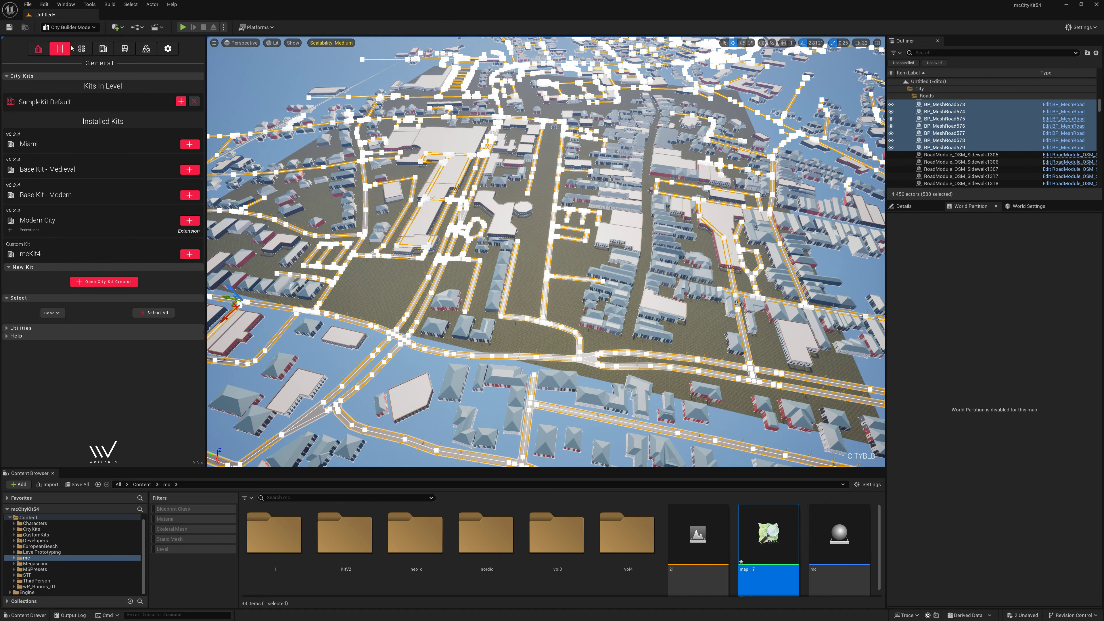
Step: Spawn the Sample - Sidewalk road module on the left side of the selected roads
left_click(61, 49)
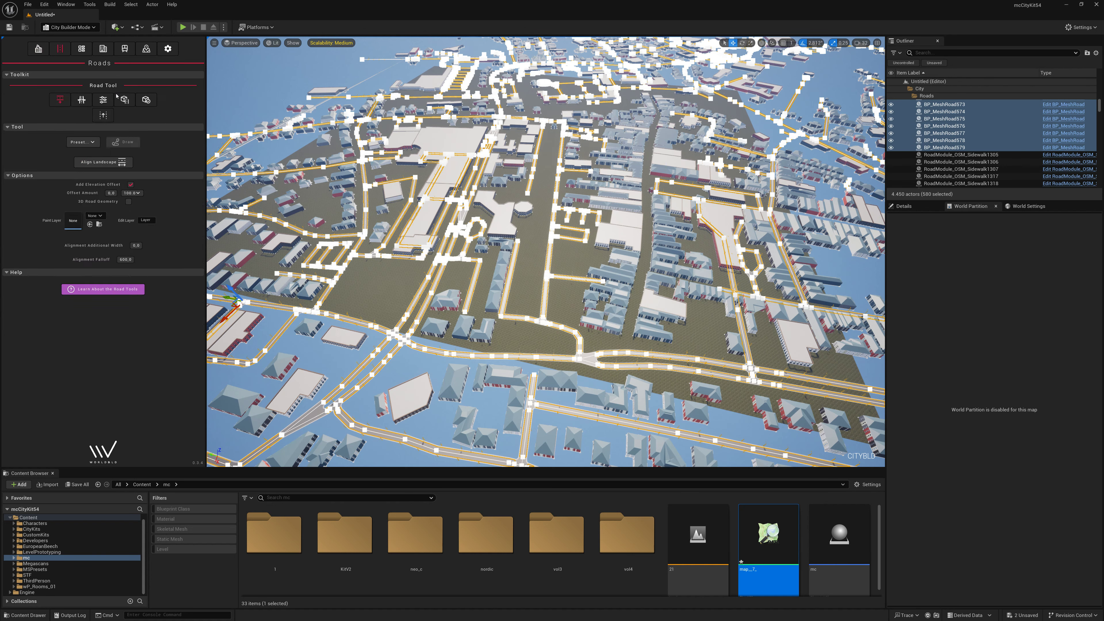
left_click(125, 100)
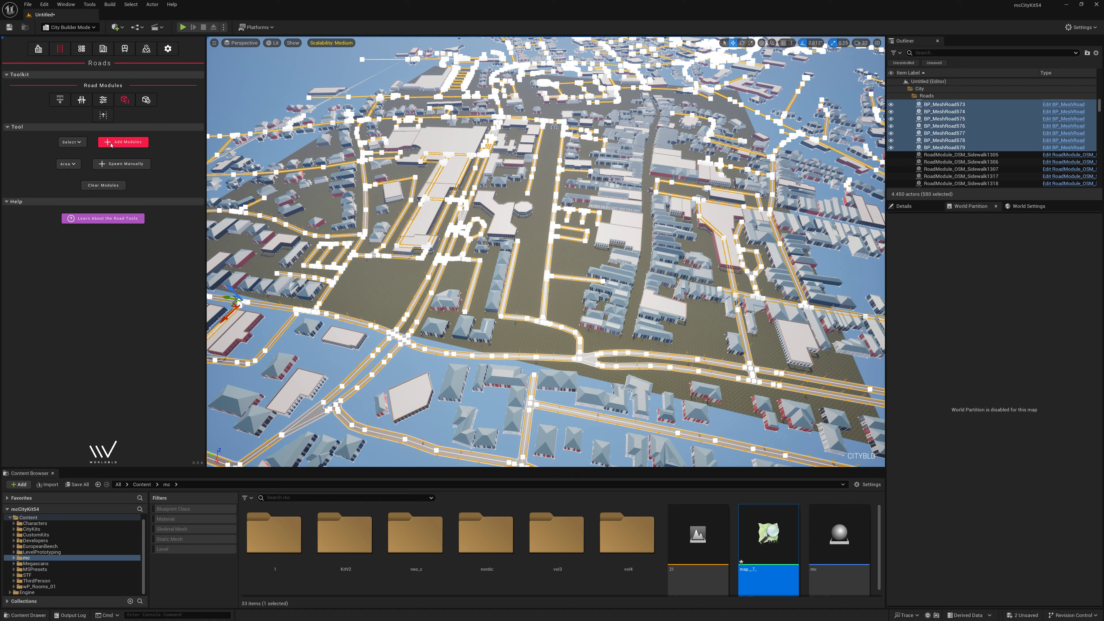
left_click(72, 142)
left_click(73, 167)
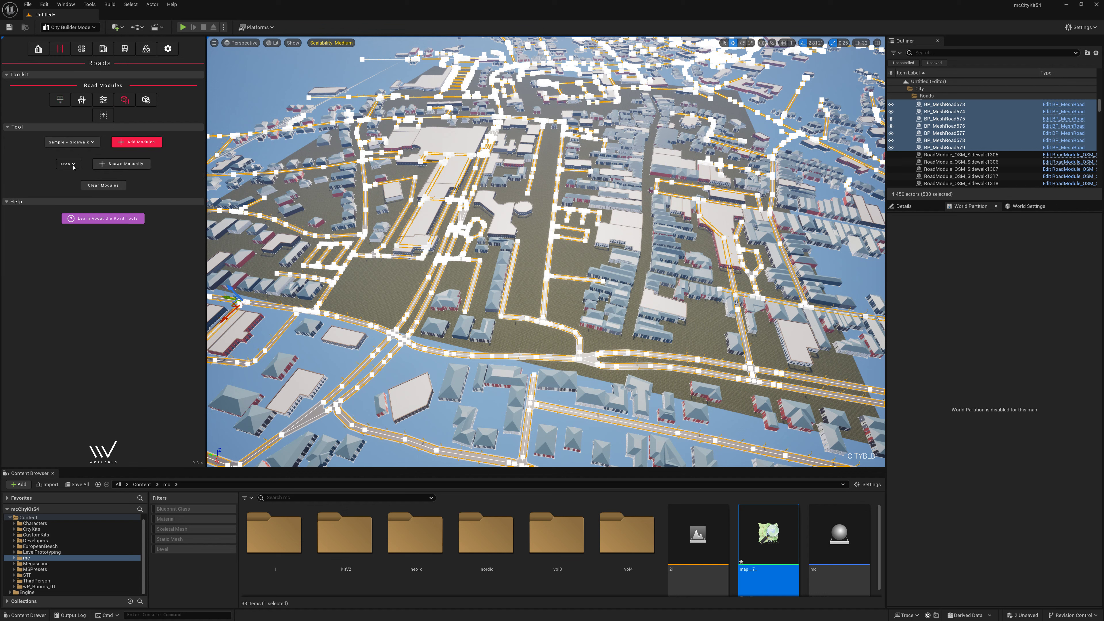
left_click(74, 167)
left_click(81, 186)
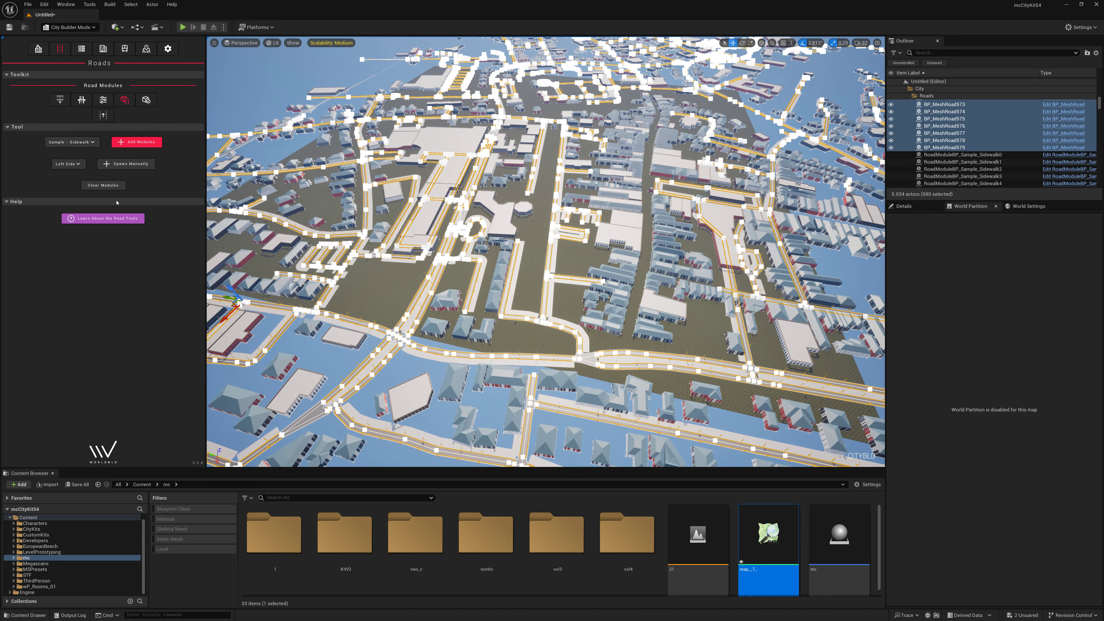
left_click(68, 163)
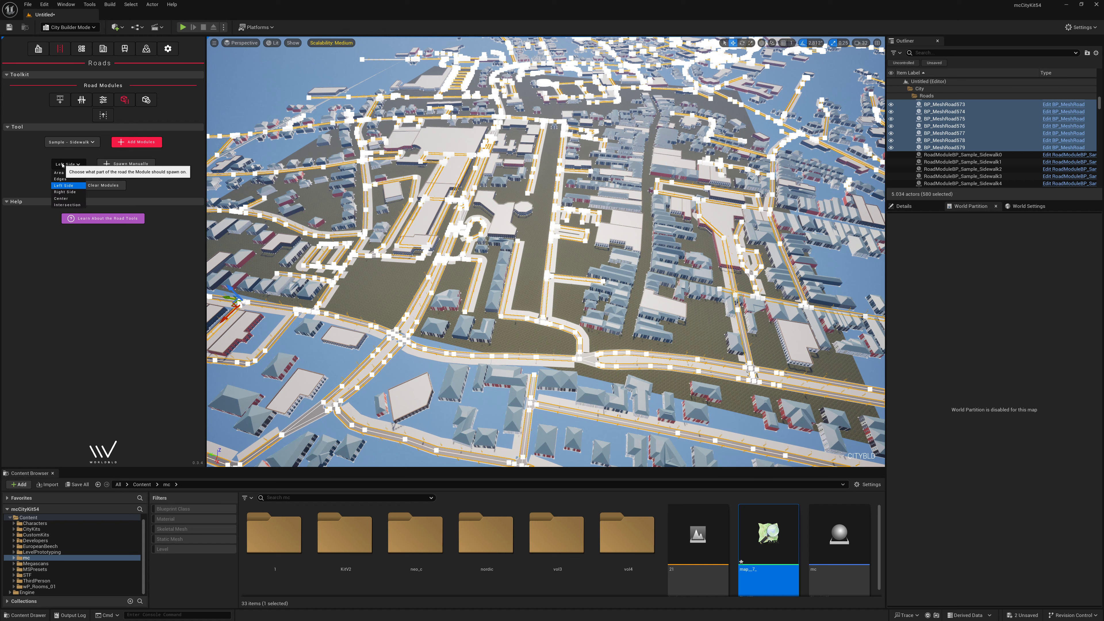
Step: Spawn Sample - Sidewalk modules on the right side of all roads, then reset the module choice
left_click(67, 192)
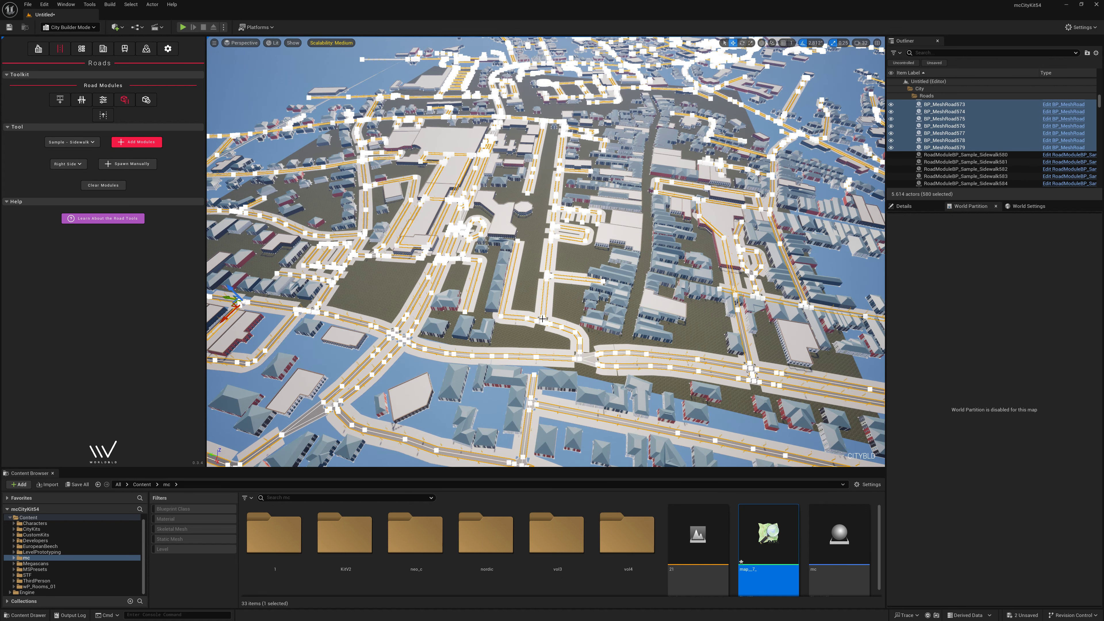
right_click_drag(553, 342, 537, 313)
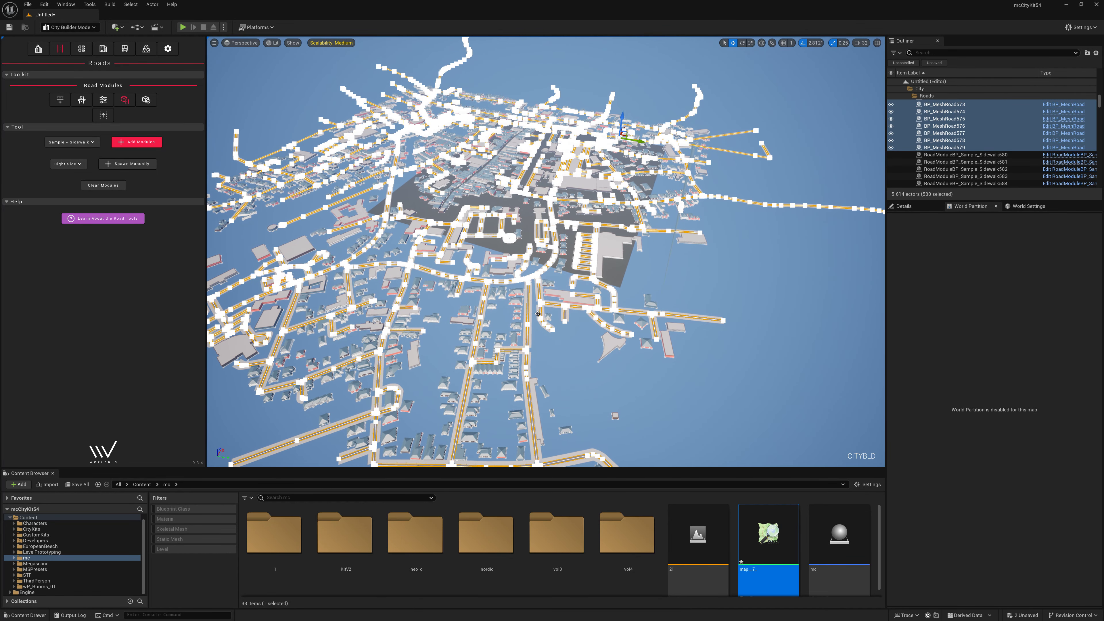
left_click(93, 144)
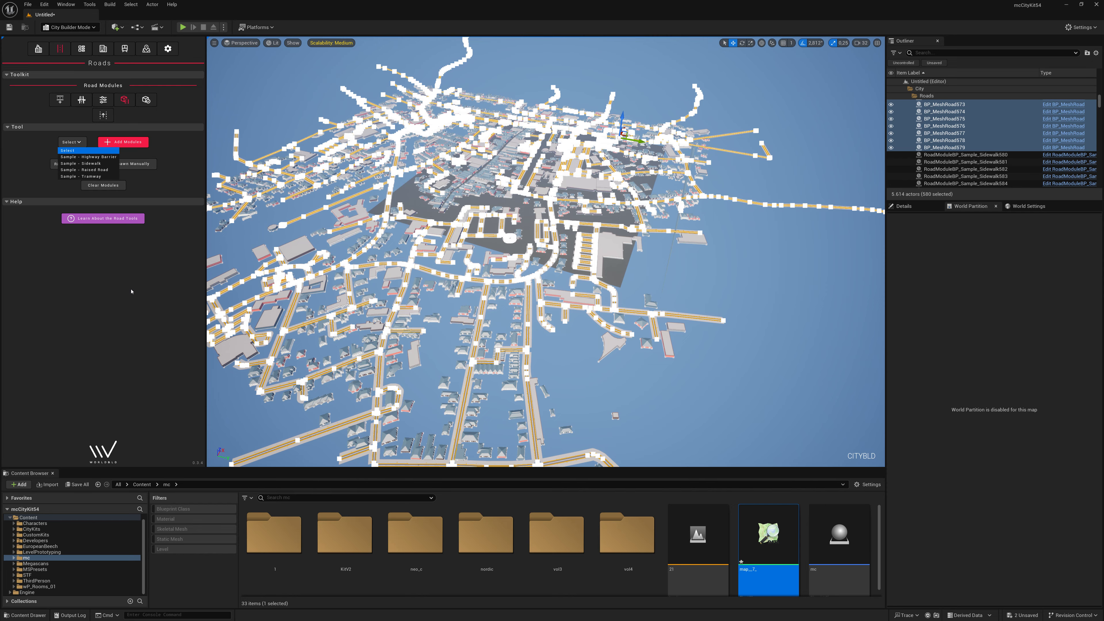
Step: Fly over the city to look at the new sidewalks on both sides
key("Escape")
scroll(545, 251, "up", 3)
scroll(545, 251, "up", 2)
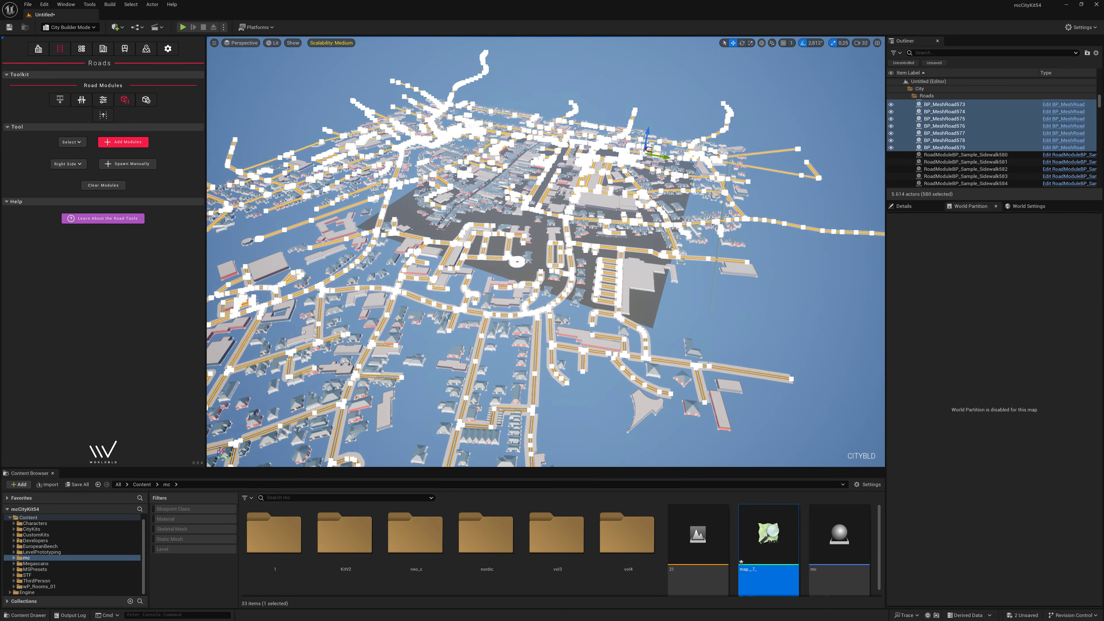
scroll(545, 252, "up", 2)
scroll(545, 251, "up", 2)
scroll(546, 251, "up", 2)
scroll(545, 252, "up", 2)
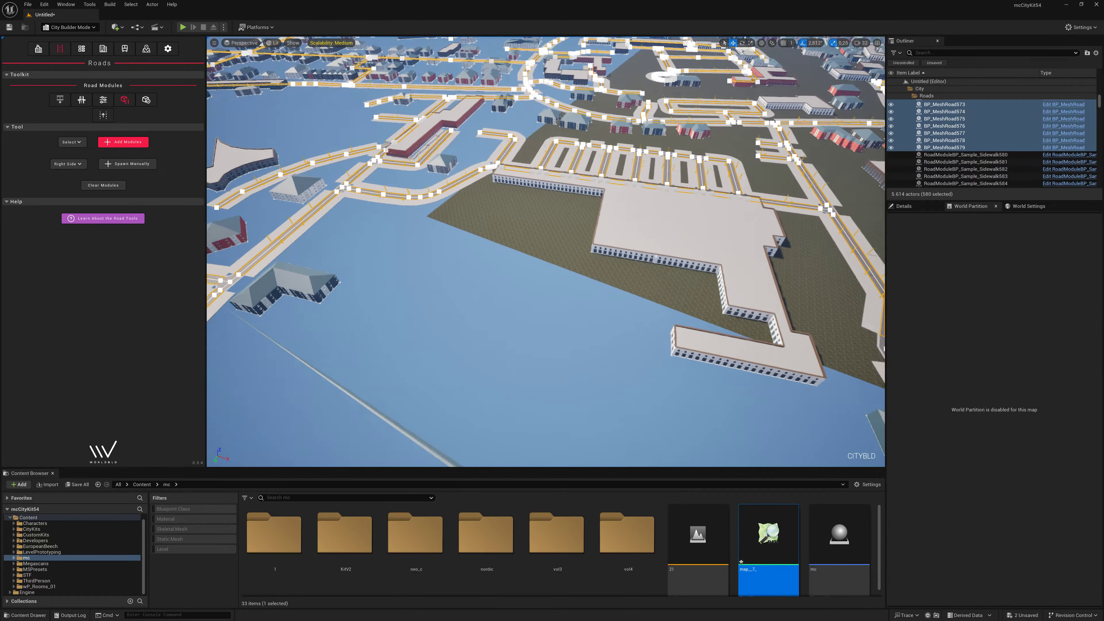
scroll(545, 251, "up", 2)
mouse_move(545, 251)
right_mouse_down()
mouse_move(545, 182)
mouse_move(545, 322)
right_mouse_up()
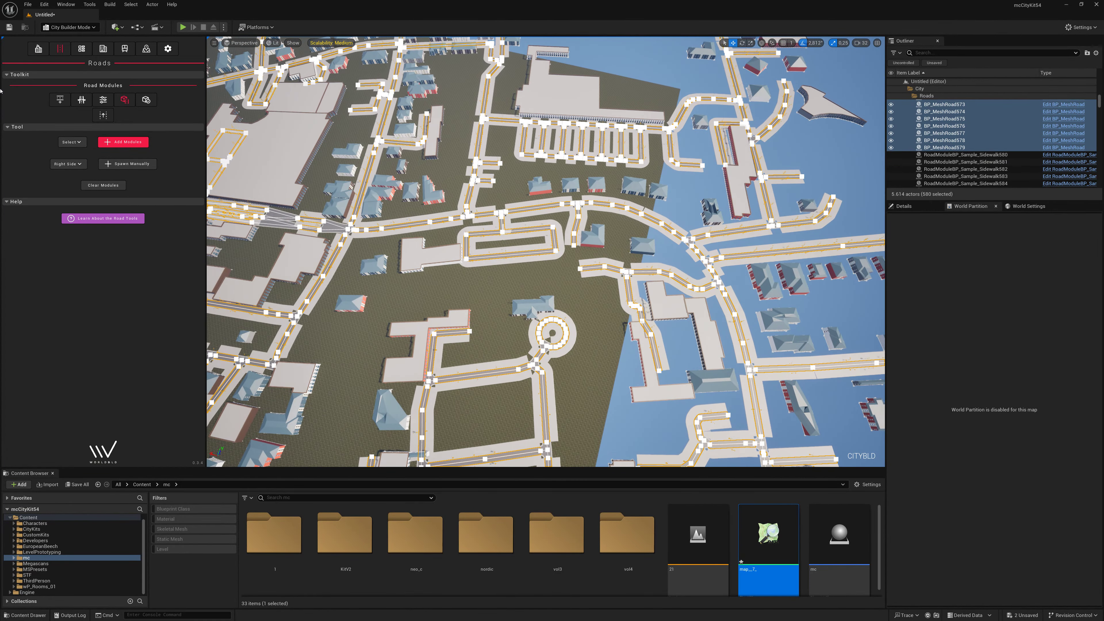
Step: Enter Landscape Mode's Manage > Add tool with an enlarged brush and view the town from above
left_click(82, 49)
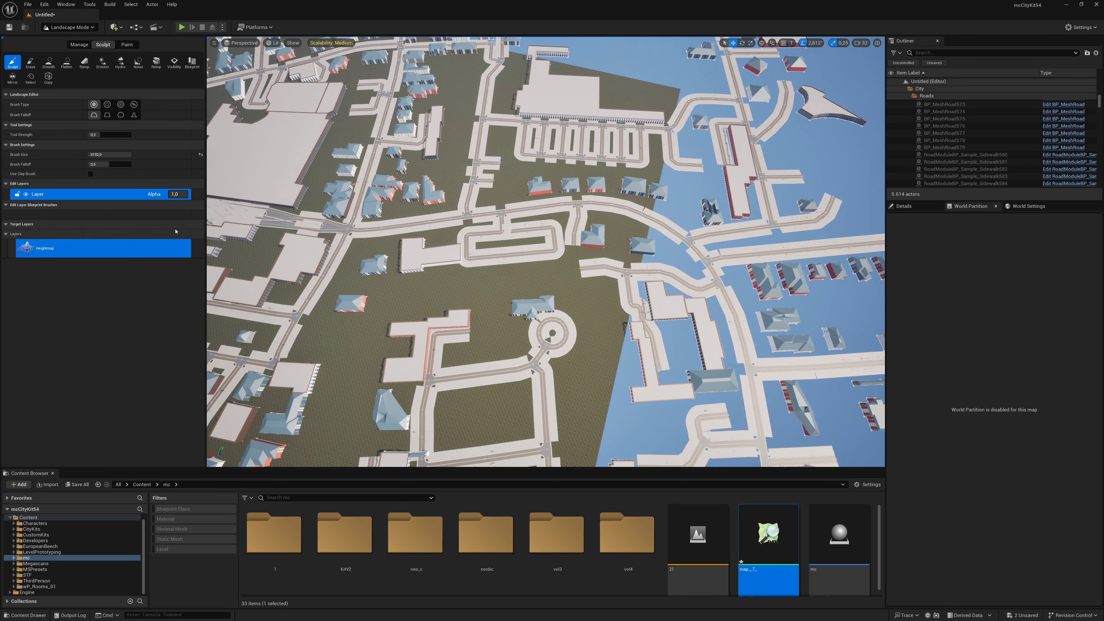
left_click(48, 68)
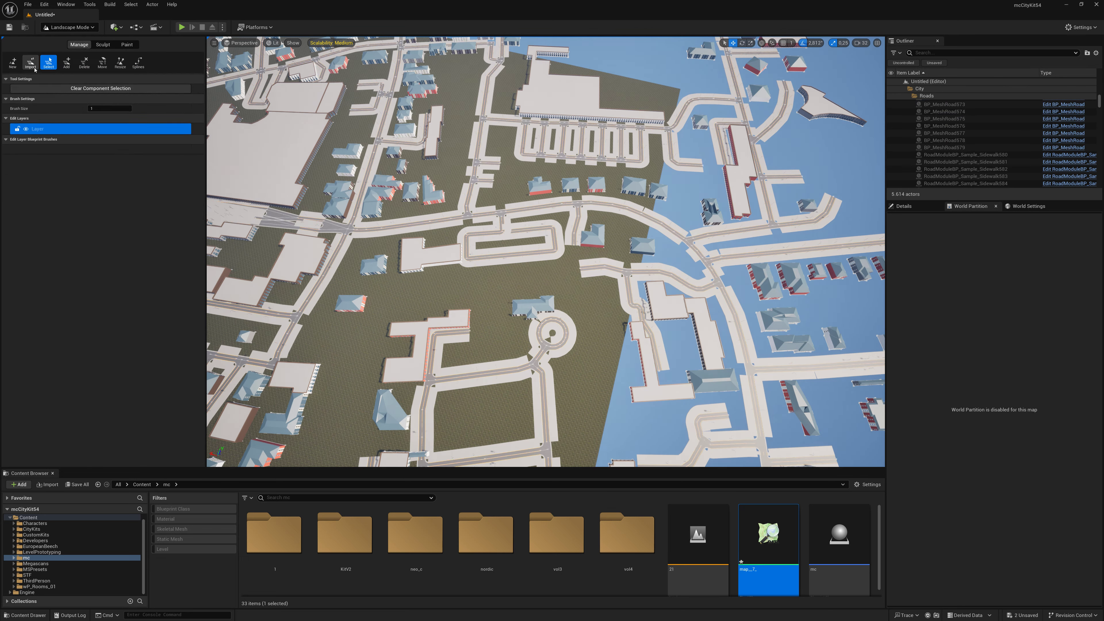
left_click(66, 63)
mouse_move(103, 88)
left_mouse_down()
mouse_move(128, 96)
mouse_move(105, 88)
left_mouse_up()
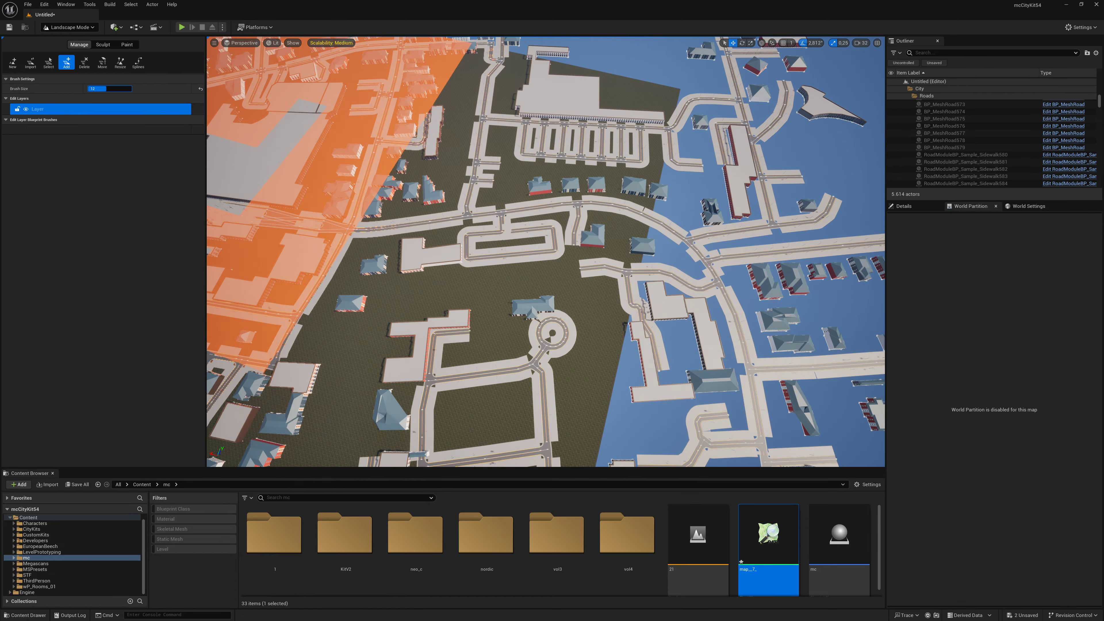
right_click_drag(544, 261, 543, 261)
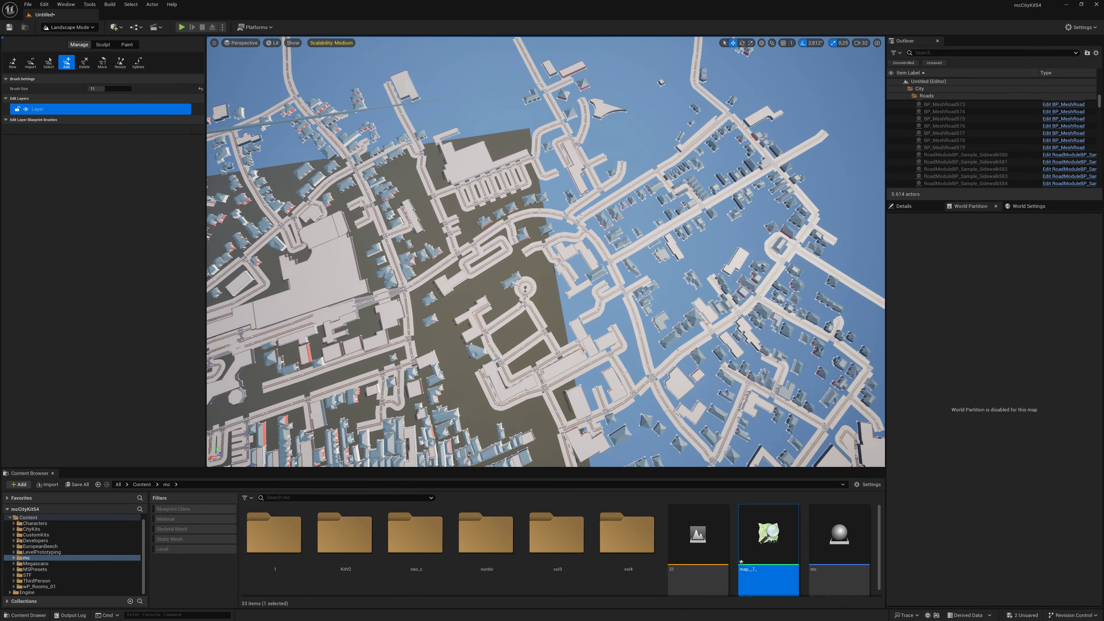
right_click_drag(339, 153, 339, 152)
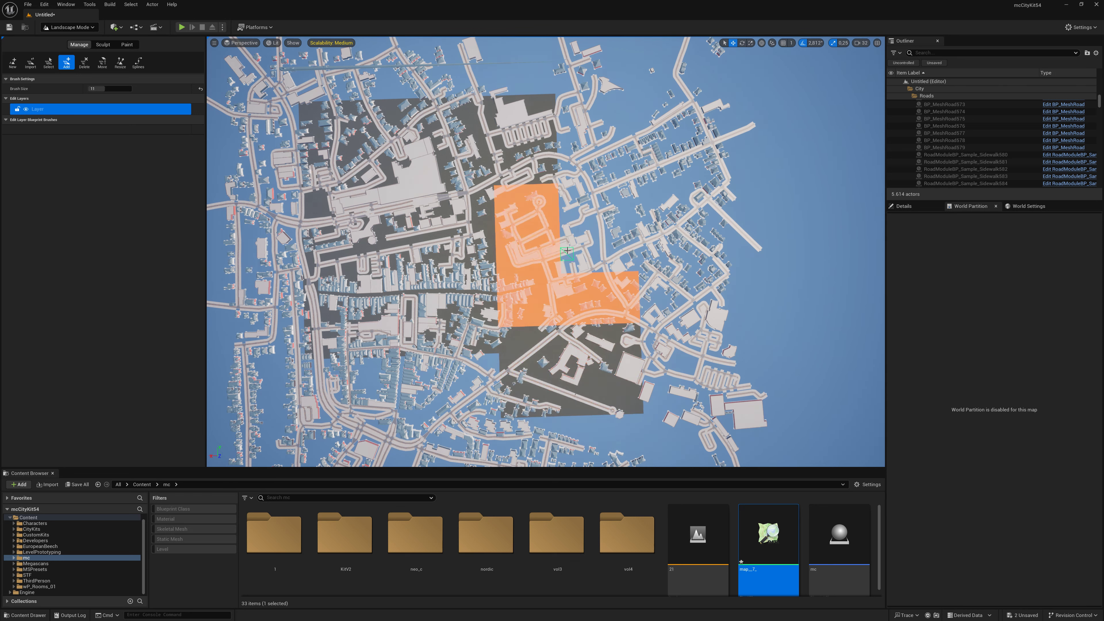
Step: Add landscape components in the notch, top area and an L-shaped patch, then set Brush Size to 1
left_click(556, 185)
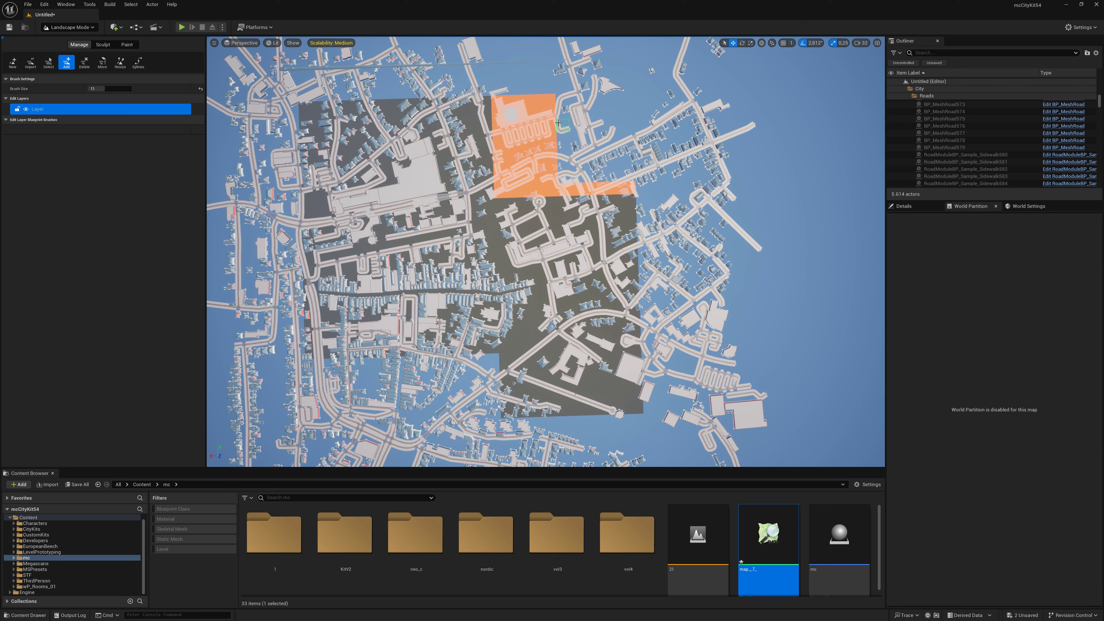
left_click(630, 144)
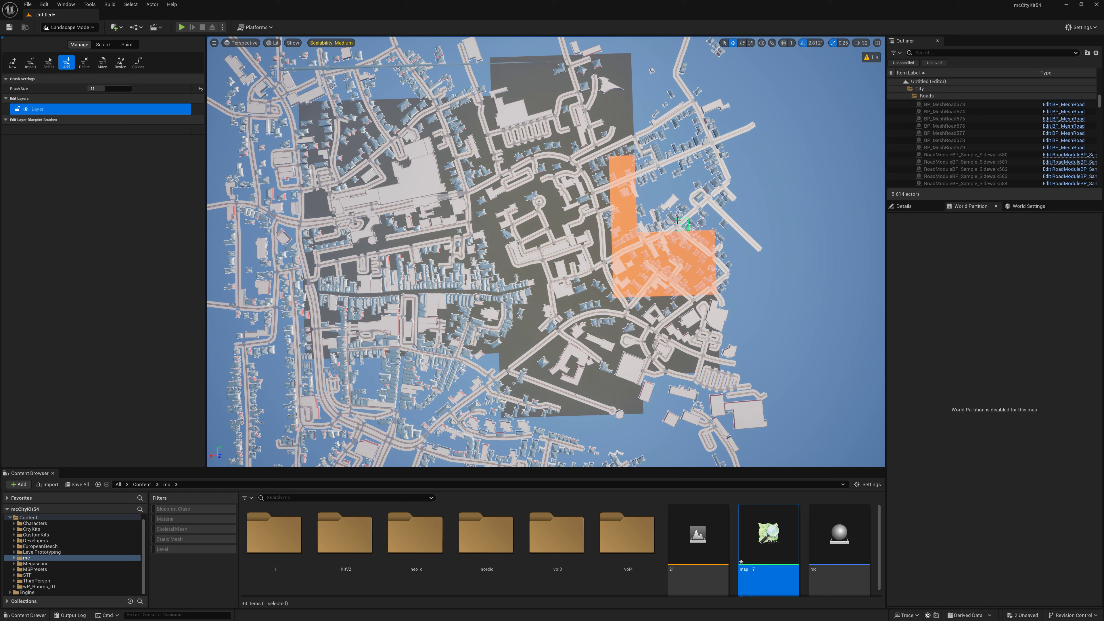
left_click(678, 221)
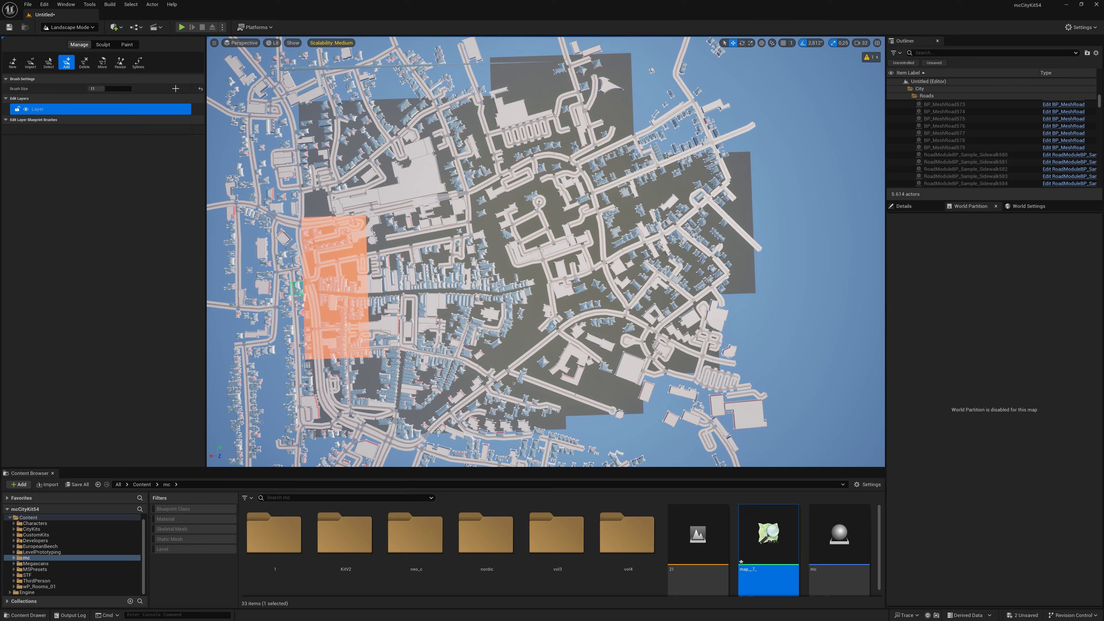
left_click(110, 88)
type("1")
key("Return")
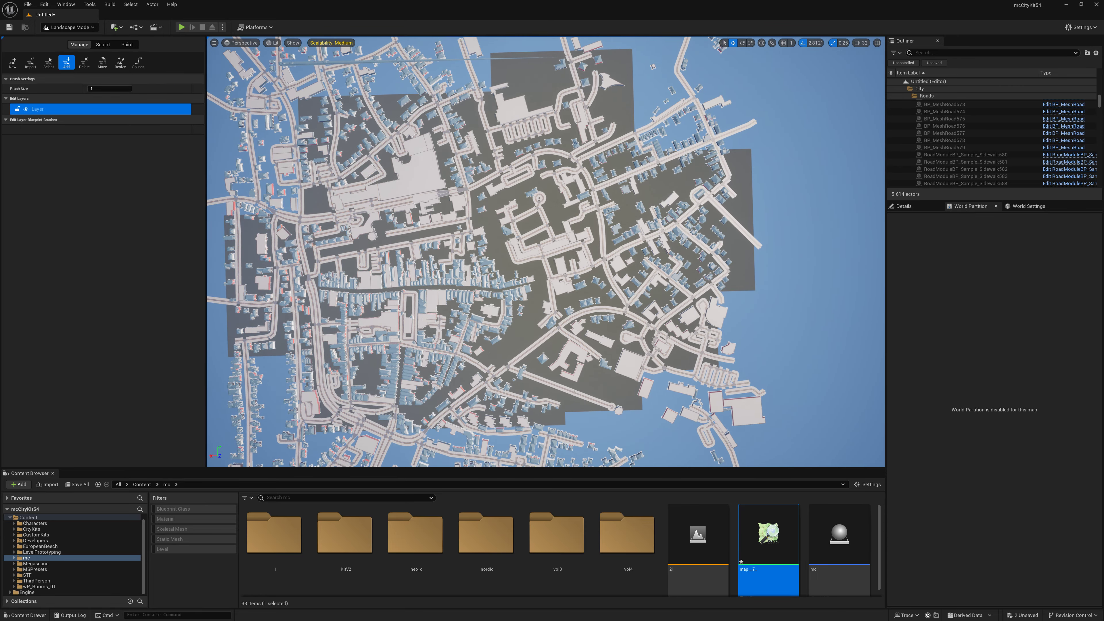
Step: Leave landscape editing and return to Selection Mode
scroll(560, 227, "up", 2)
scroll(560, 227, "up", 2)
scroll(560, 227, "up", 2)
scroll(560, 227, "up", 2)
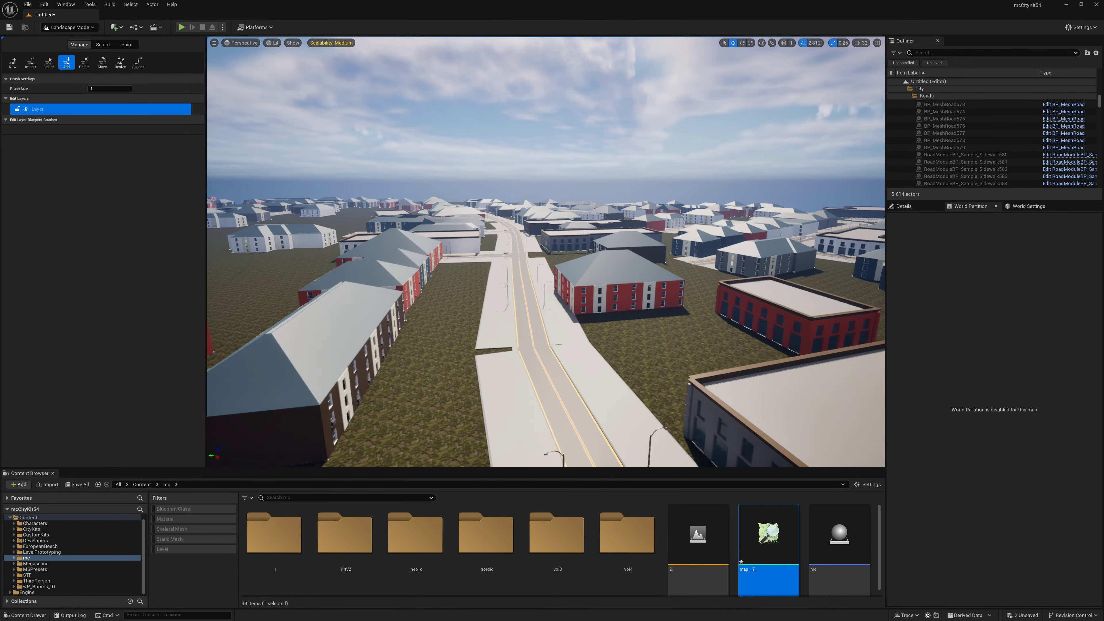
left_click(68, 27)
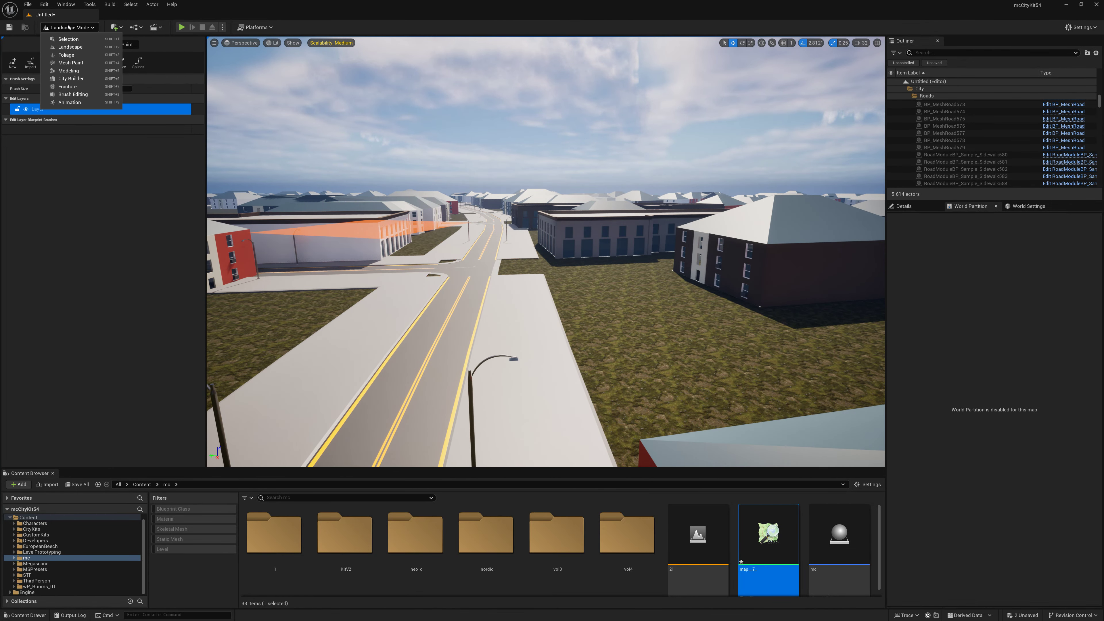
left_click(68, 39)
Step: Play the level from a town road and run and jump the character along the street
right_click(311, 367)
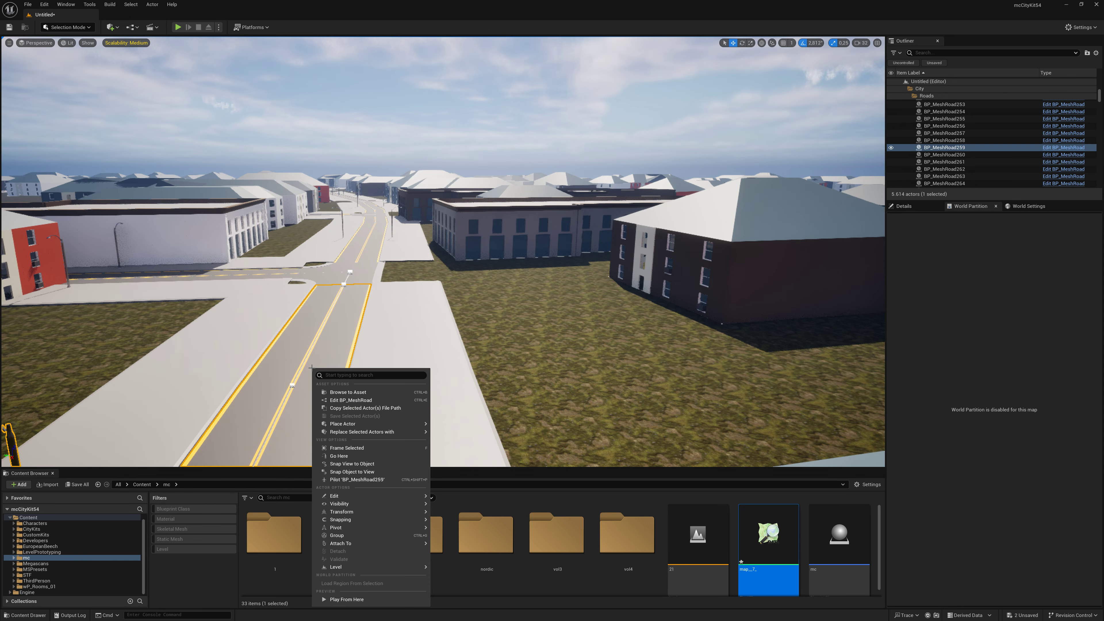
left_click(389, 355)
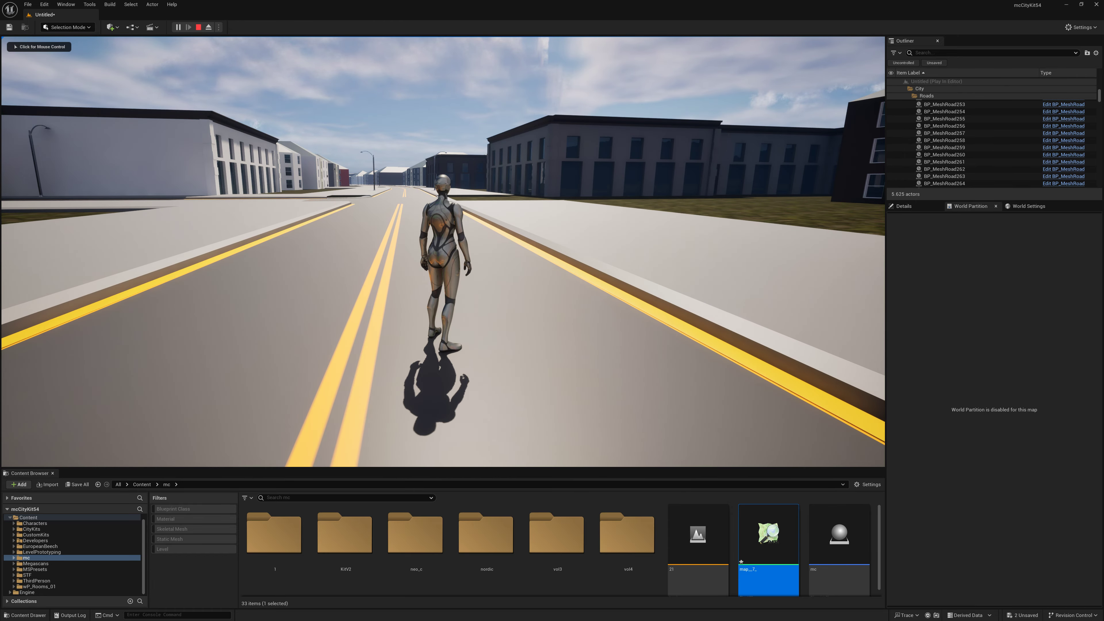
left_click(429, 429)
key("w")
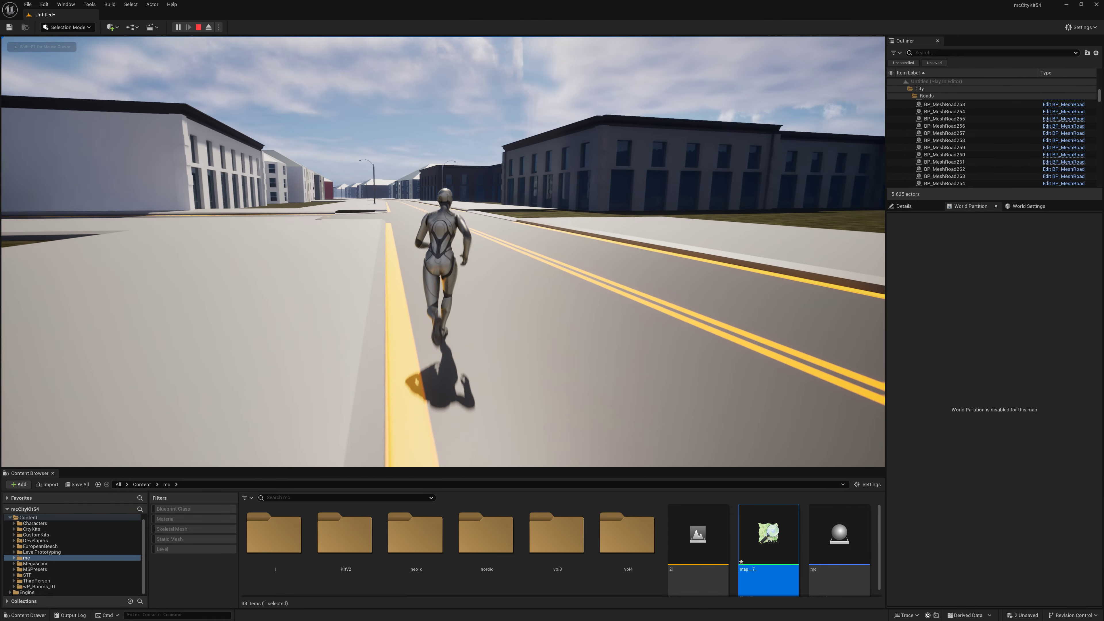
key("space")
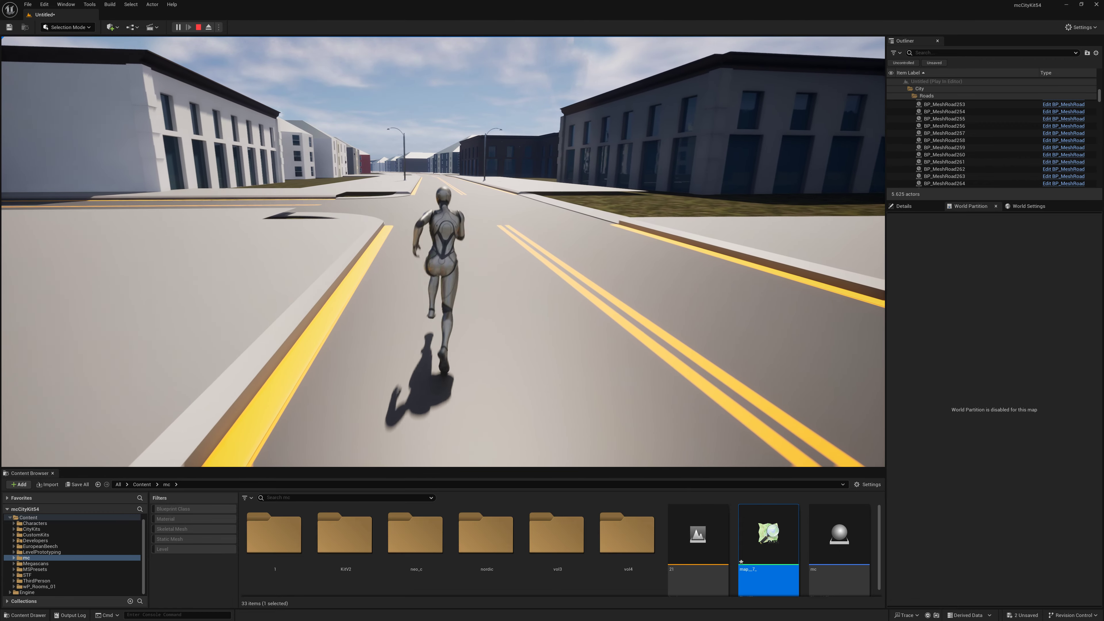